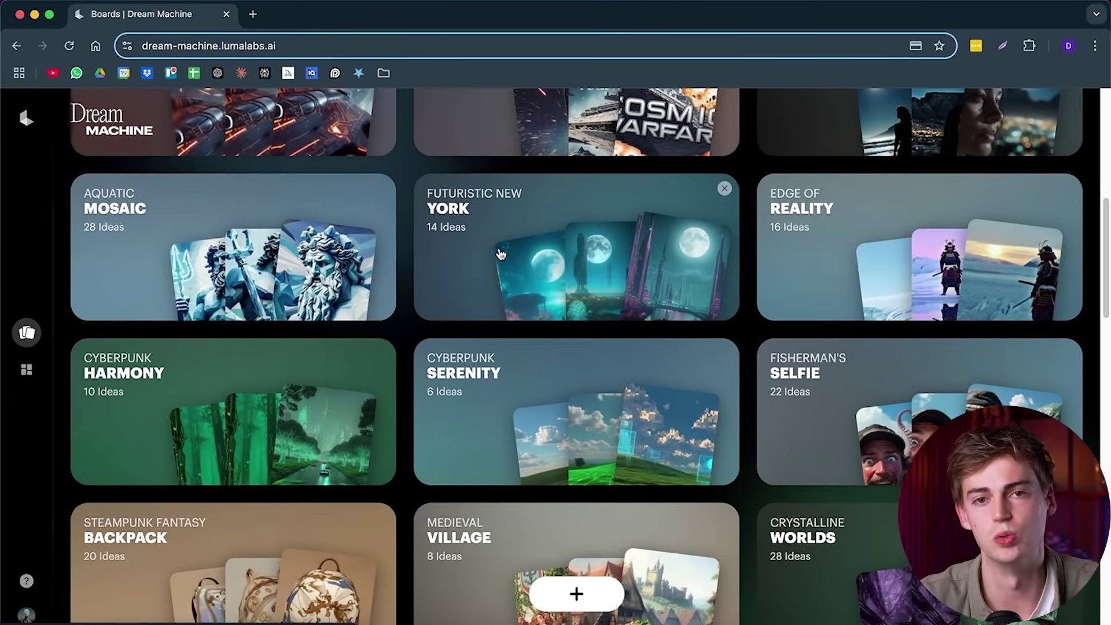
# Step: Browse the ideas gallery, then open the Dream Machine documentation from the help menu in a new tab
pyautogui.scroll(-1, 741, 366)
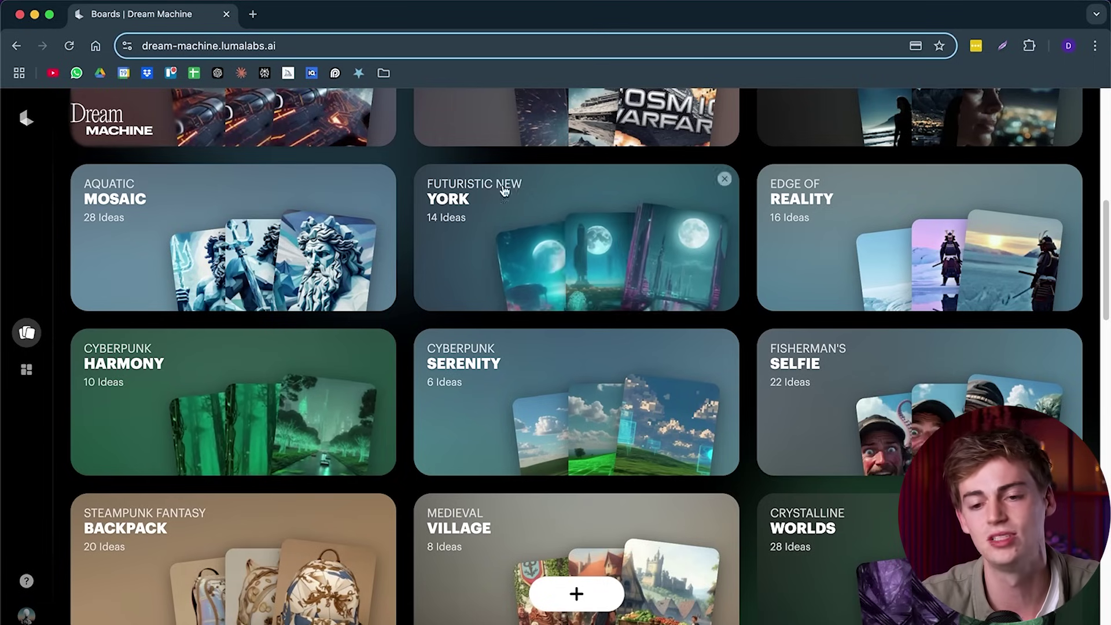
pyautogui.click(38, 367)
pyautogui.scroll(-6, 708, 328)
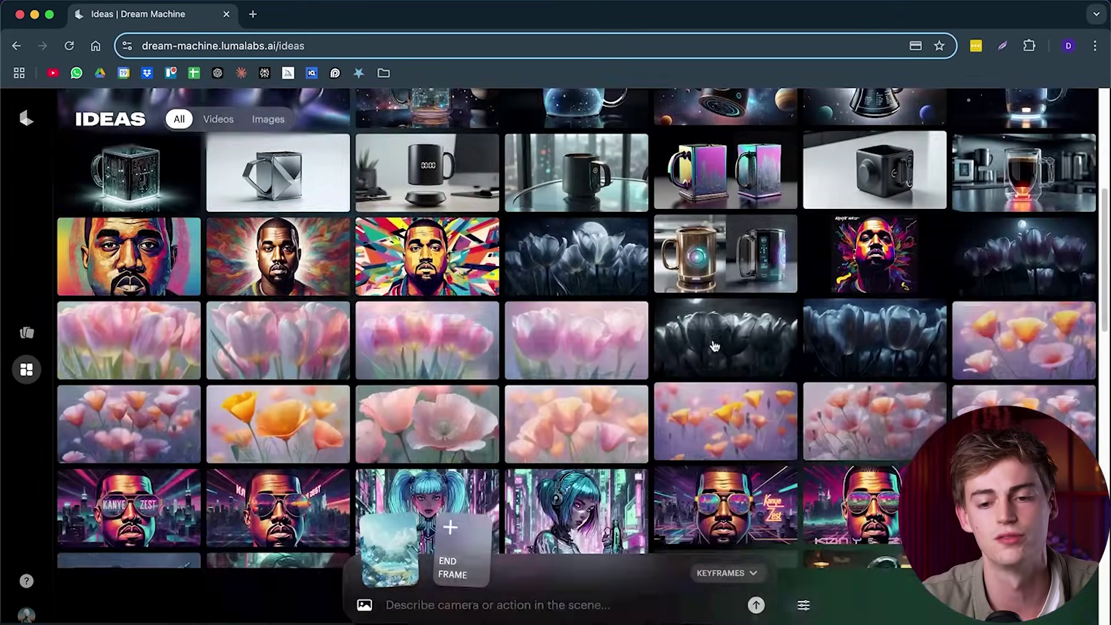
pyautogui.scroll(-6, 708, 328)
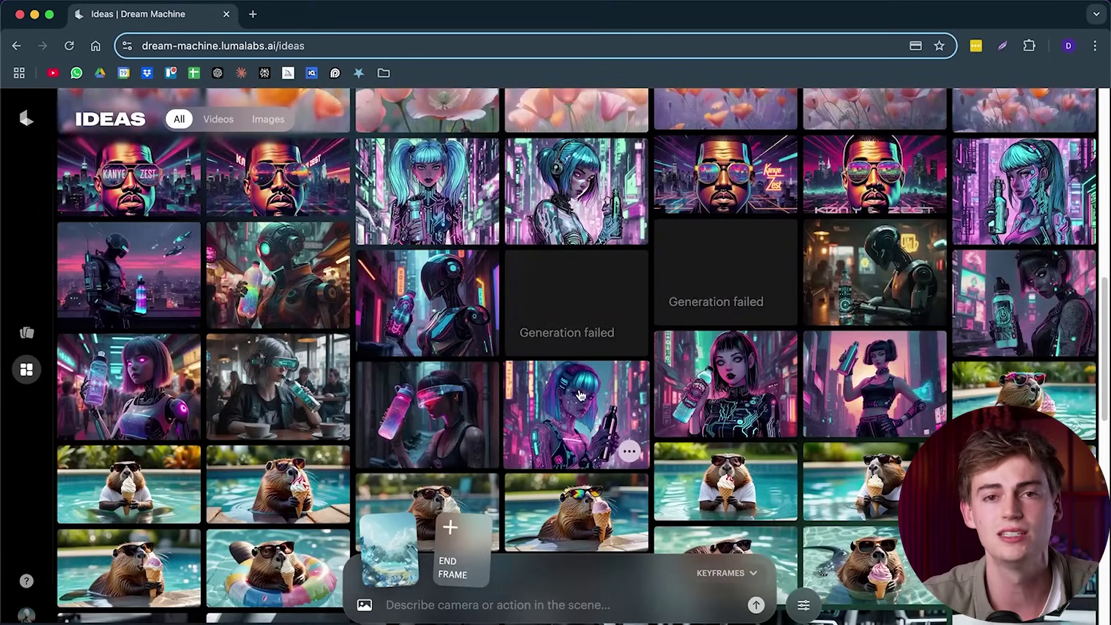
pyautogui.scroll(-20, 580, 395)
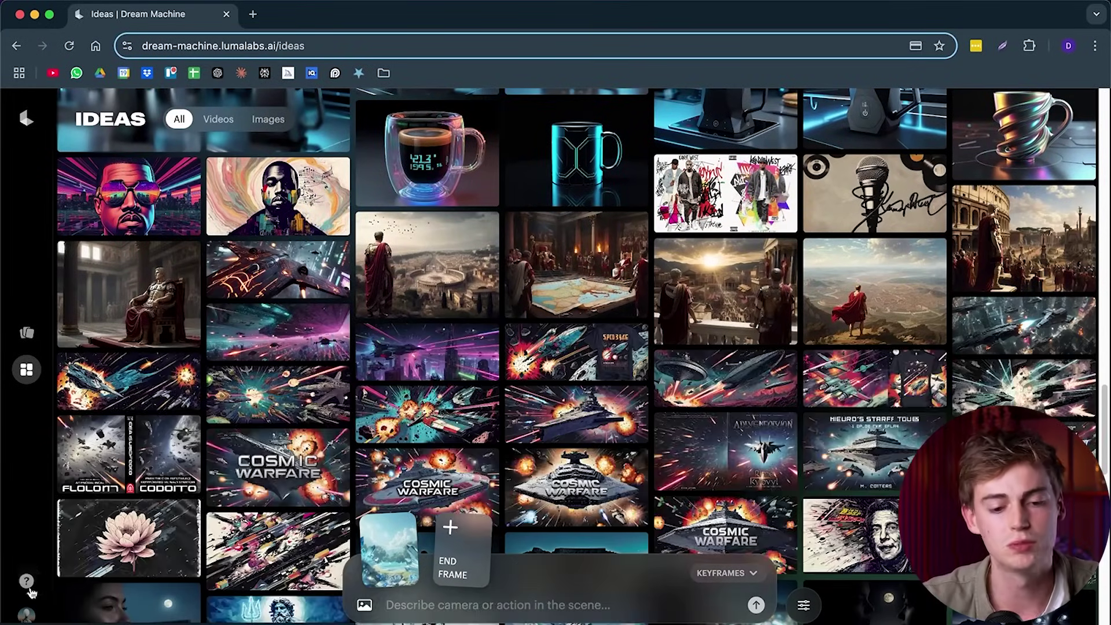
pyautogui.click(27, 581)
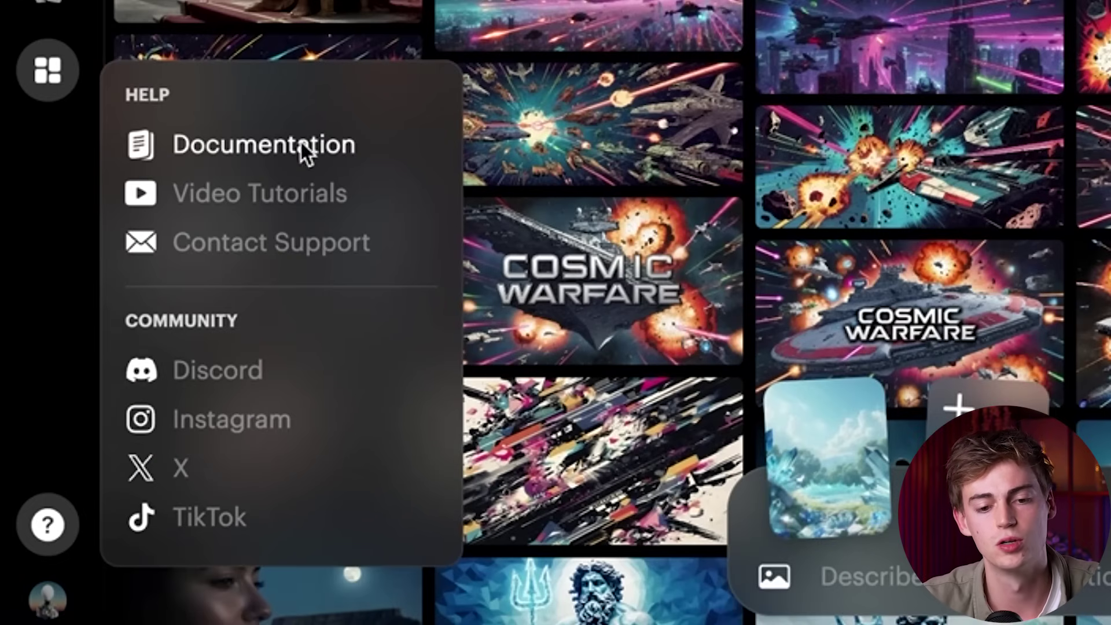
pyautogui.click(301, 145)
# Step: Return to the Dream Machine tab showing the Boards overview
pyautogui.scroll(-7, 516, 379)
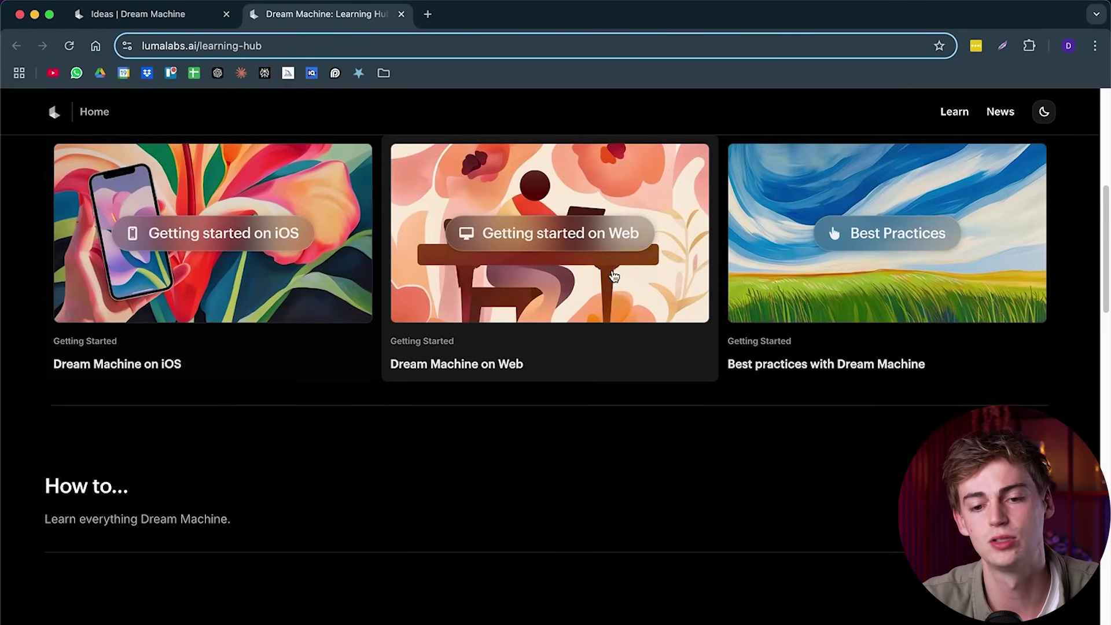
pyautogui.click(167, 15)
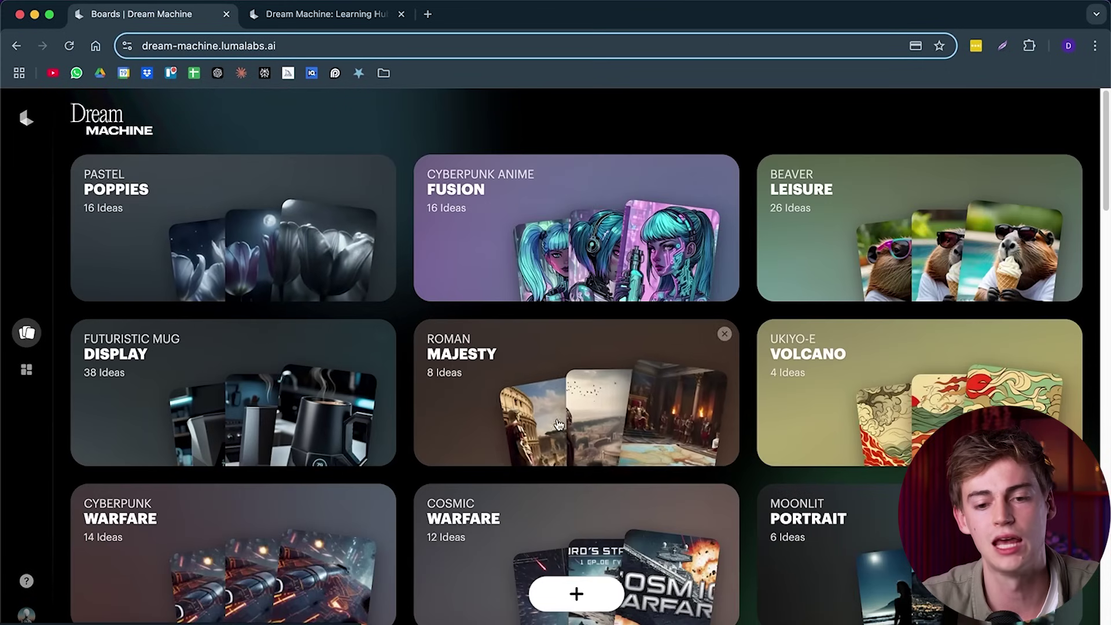
# Step: Start a new board from the Visualize suggestion of a woman under New York bodega lights
pyautogui.click(576, 593)
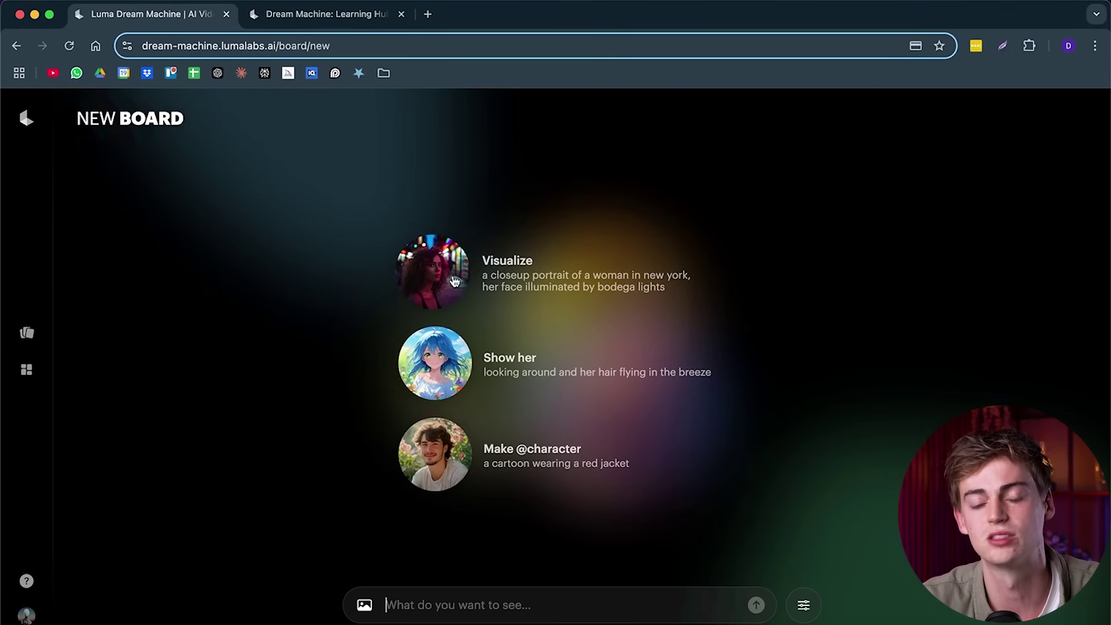
pyautogui.click(450, 268)
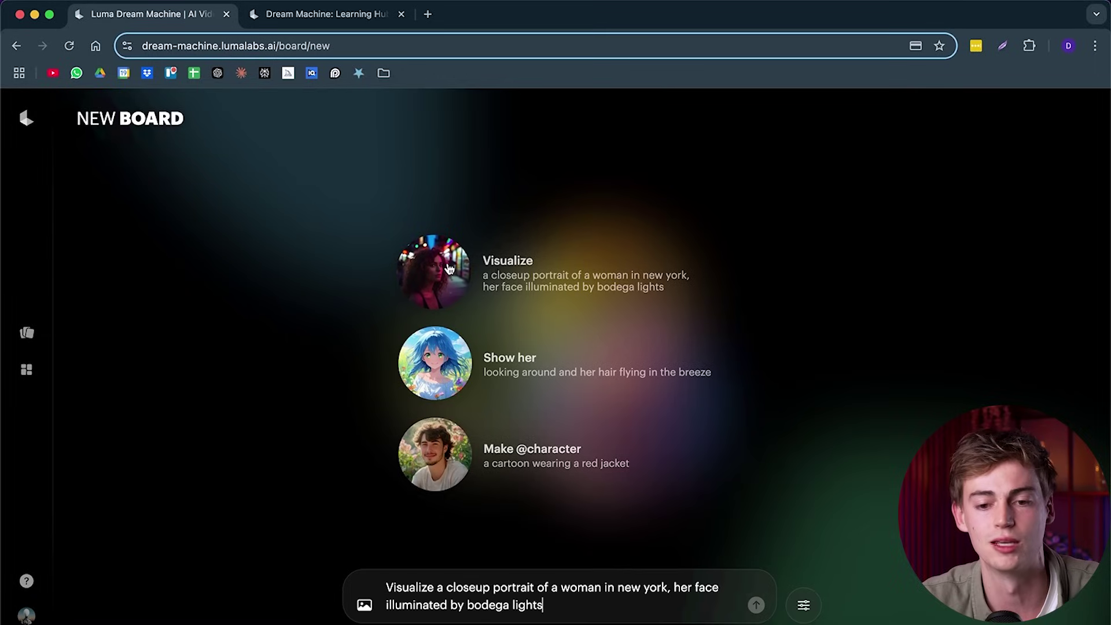
pyautogui.click(804, 605)
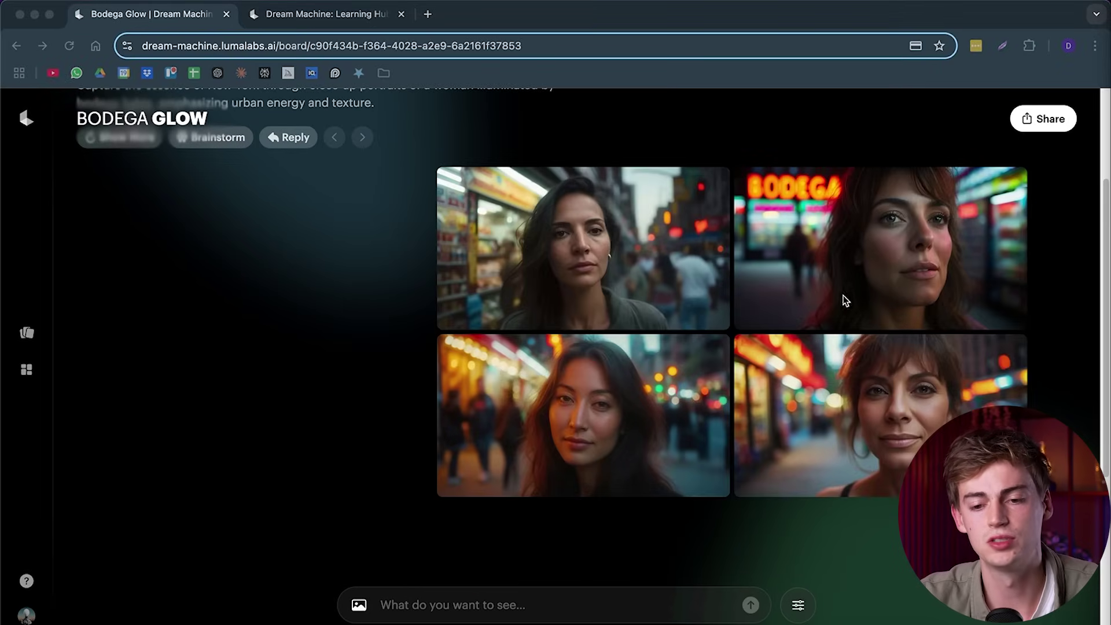
# Step: Browse alternatives for the woman, new york and bodega lights chips, then enlarge the lower-right portrait
pyautogui.scroll(3, 470, 315)
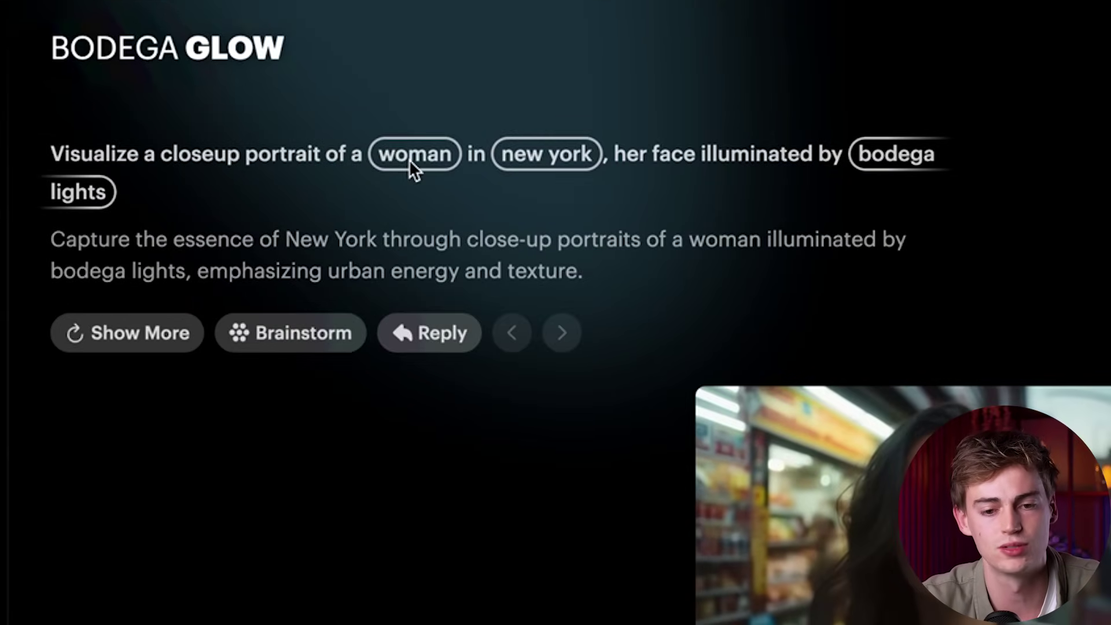
pyautogui.click(411, 157)
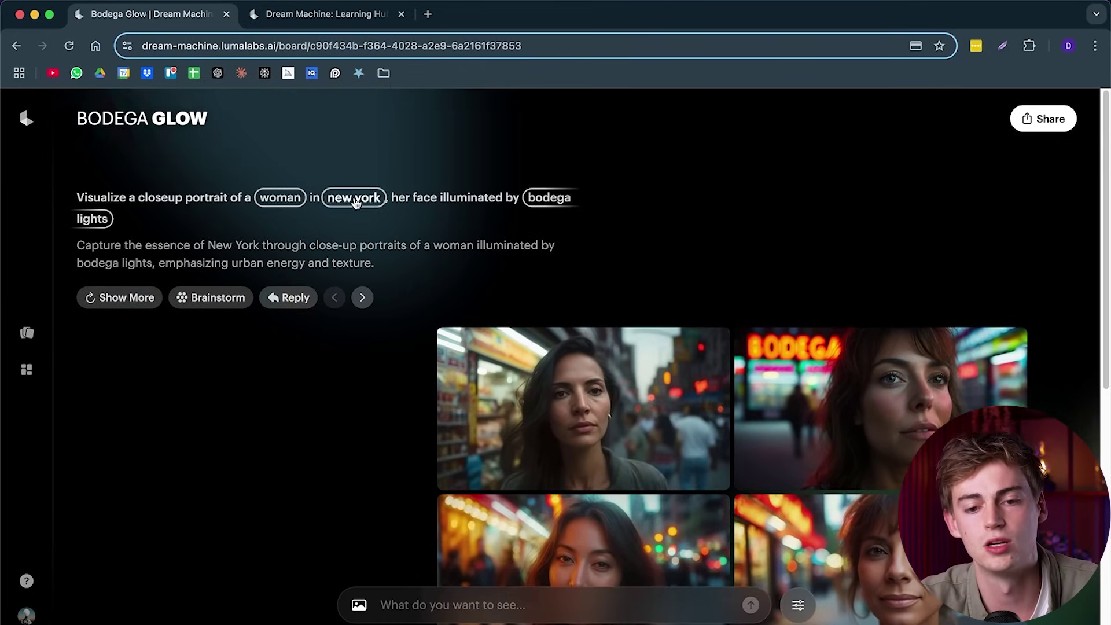
pyautogui.click(355, 200)
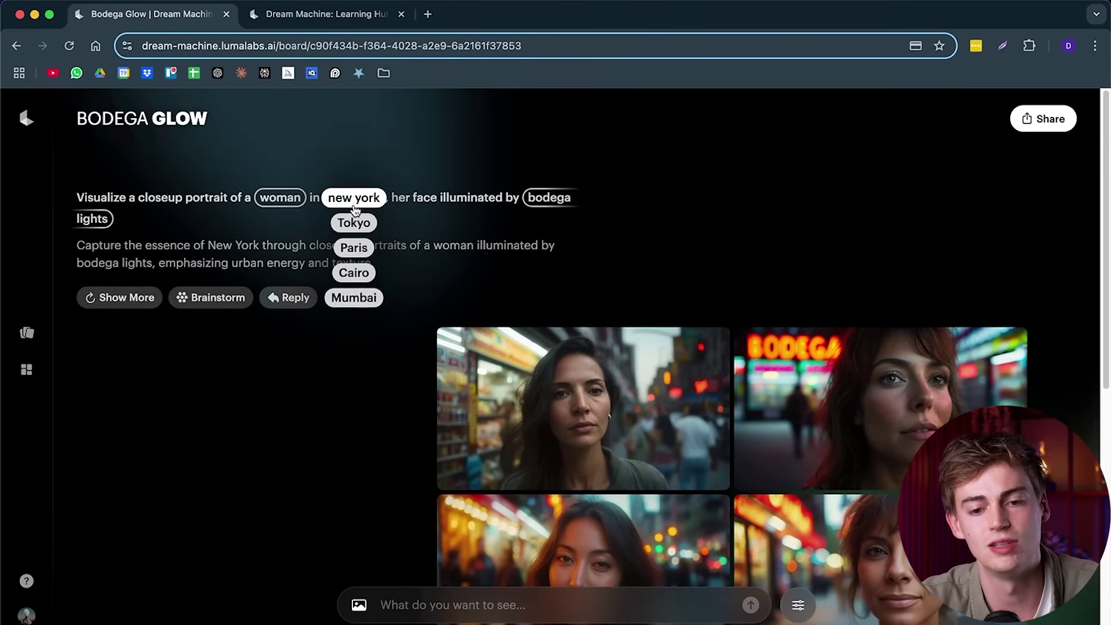
pyautogui.click(545, 200)
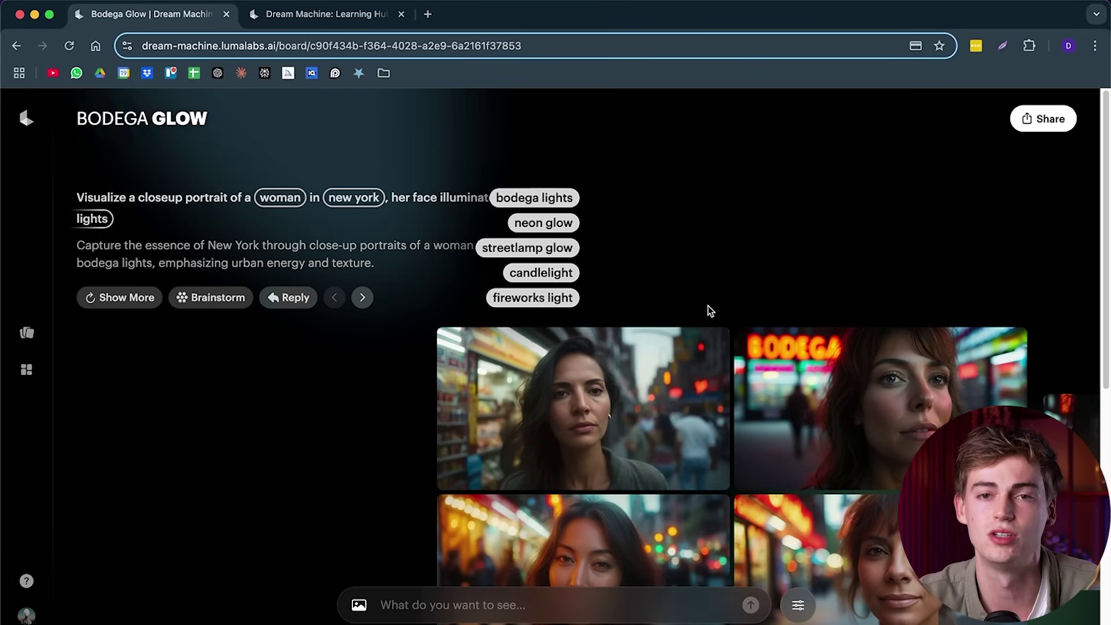
pyautogui.scroll(-3, 474, 399)
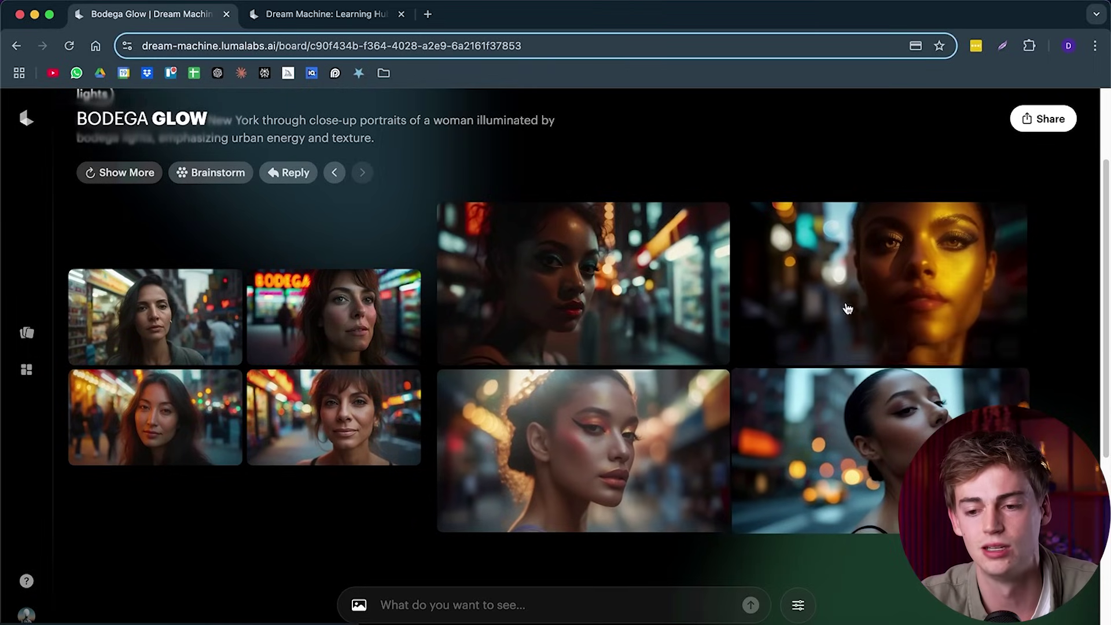
pyautogui.click(848, 451)
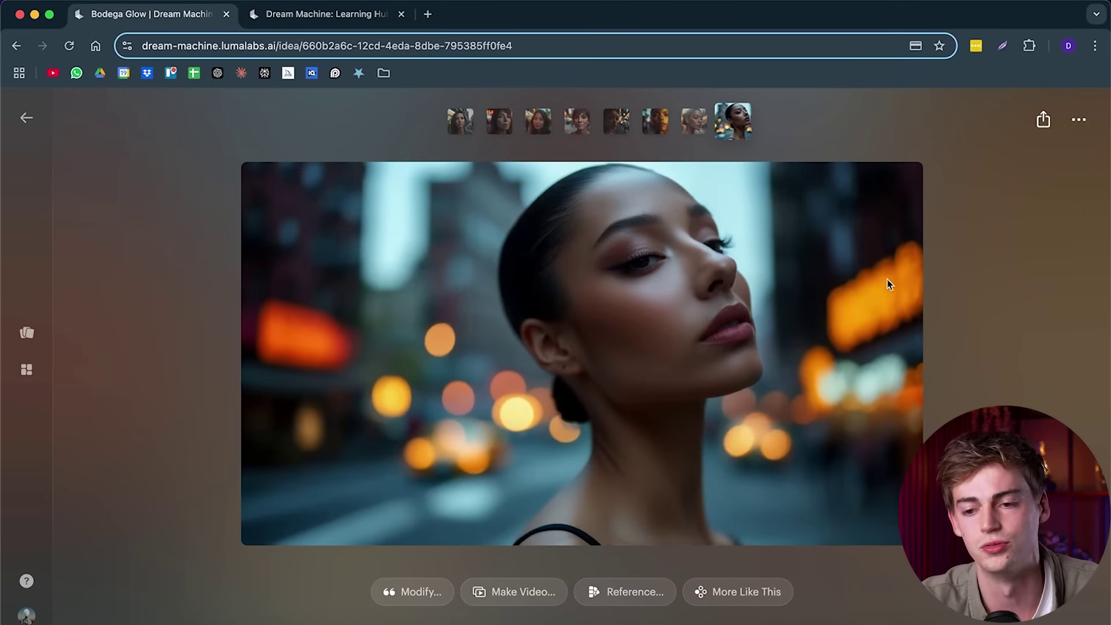
# Step: Close the portrait view and start a new empty board from the boards overview
pyautogui.click(995, 274)
pyautogui.click(24, 120)
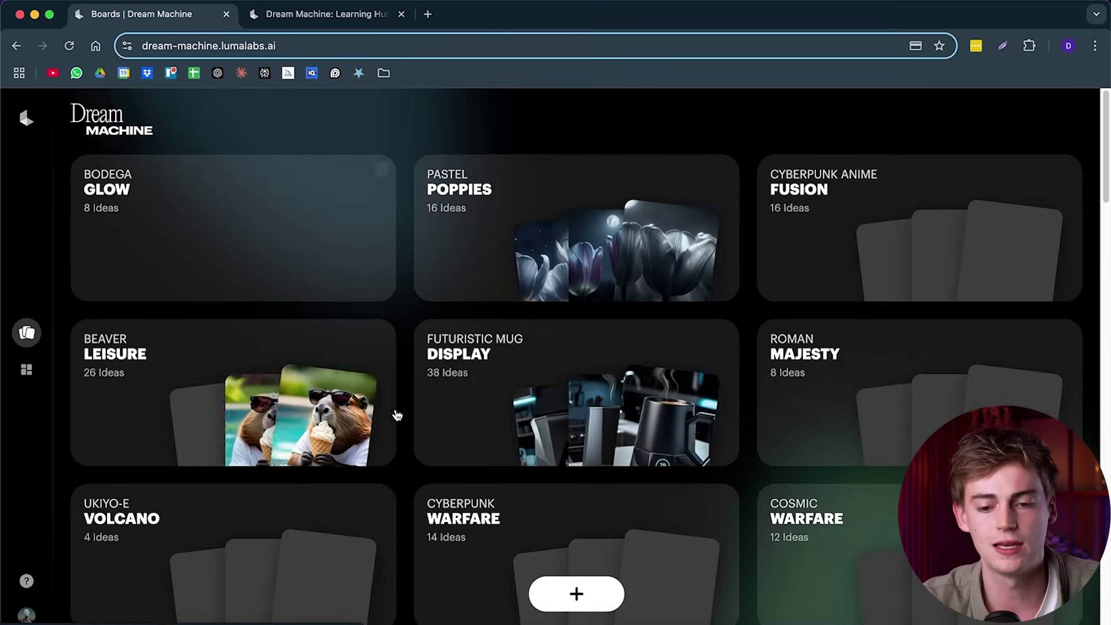
pyautogui.click(577, 593)
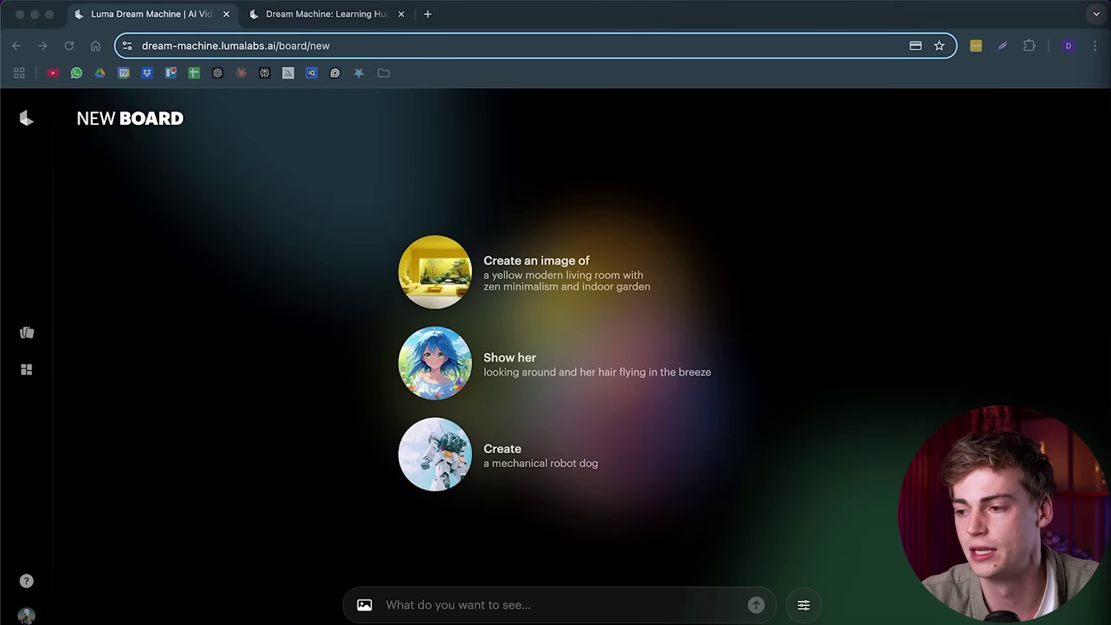
# Step: Paste the purple crystal landscape prompt, check the aspect ratio settings, and generate images
pyautogui.click(534, 602)
pyautogui.write('Cinematic scene of a purple  crystal like landscape with vibrant colors')
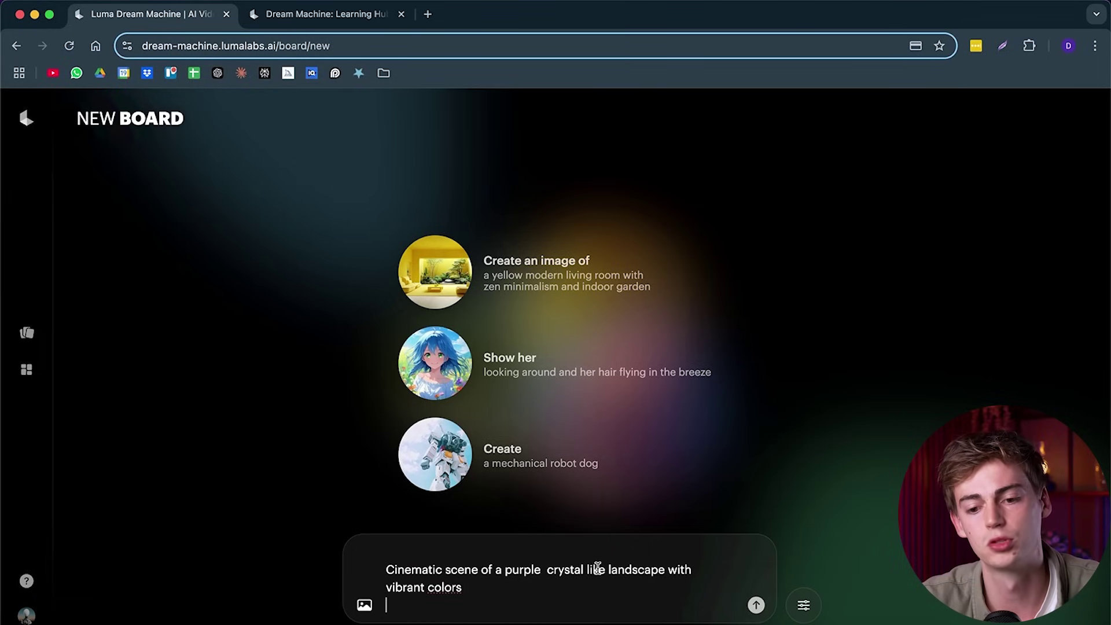
pyautogui.click(423, 560)
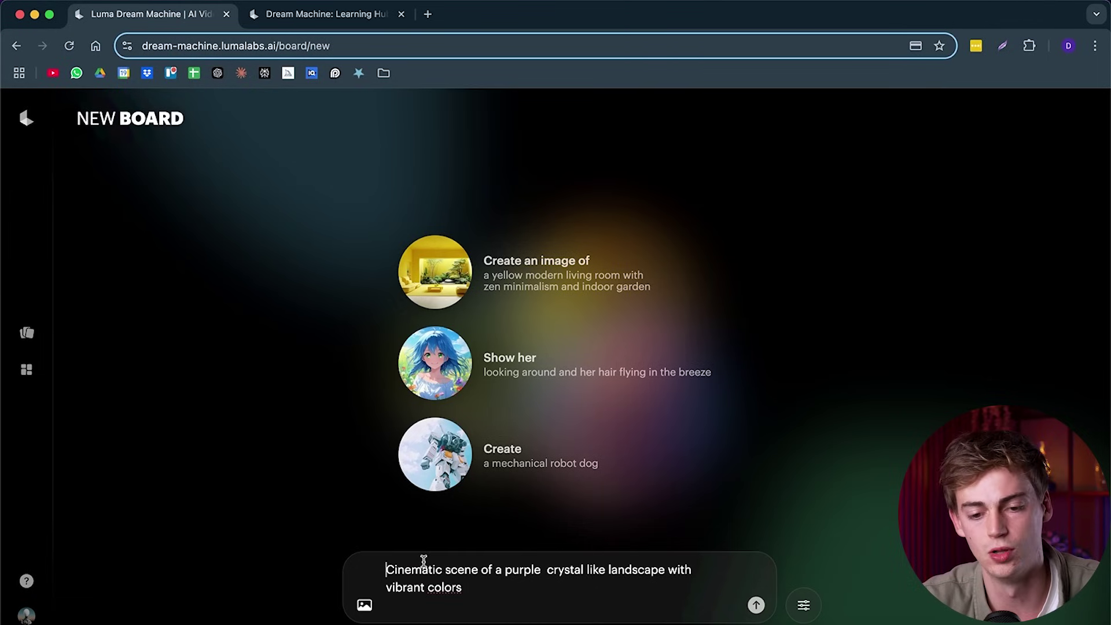
pyautogui.press('BackSpace')
pyautogui.click(803, 605)
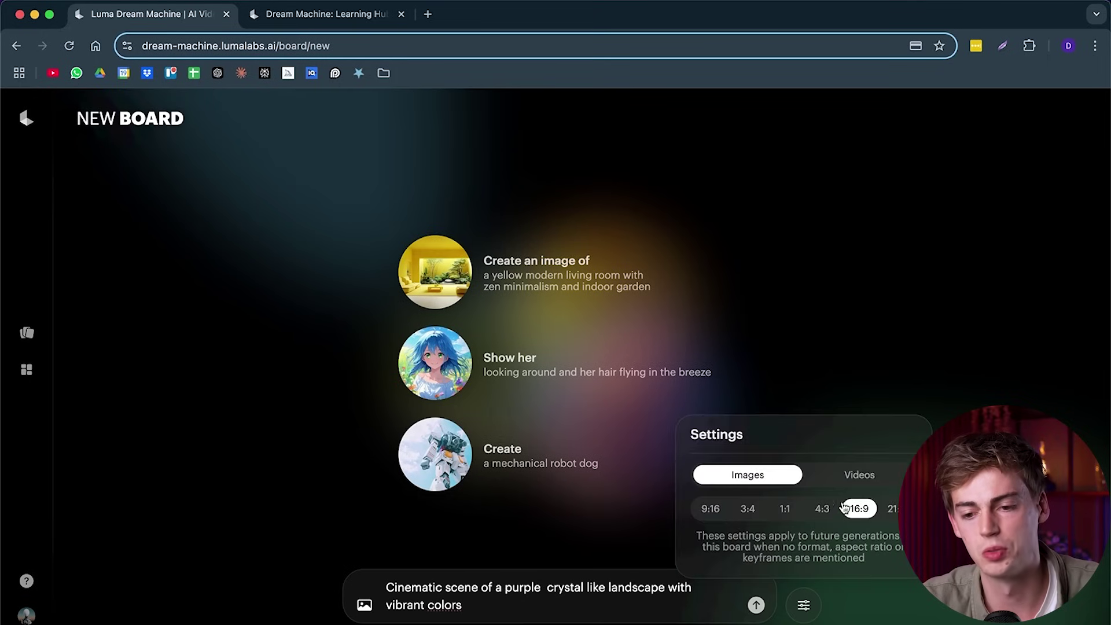
pyautogui.click(800, 404)
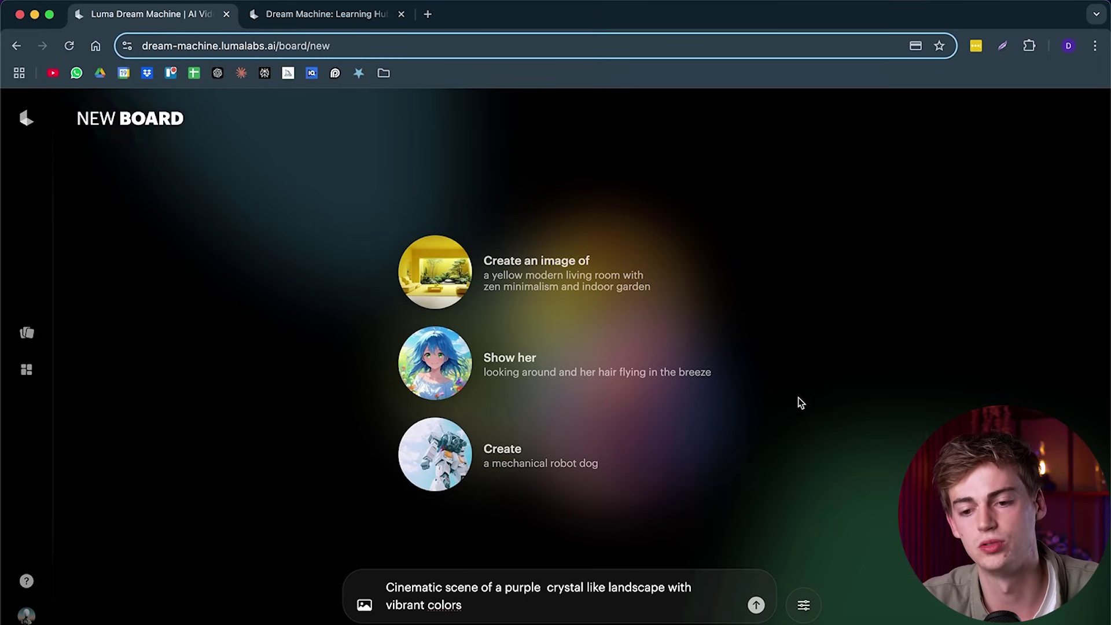
pyautogui.click(756, 605)
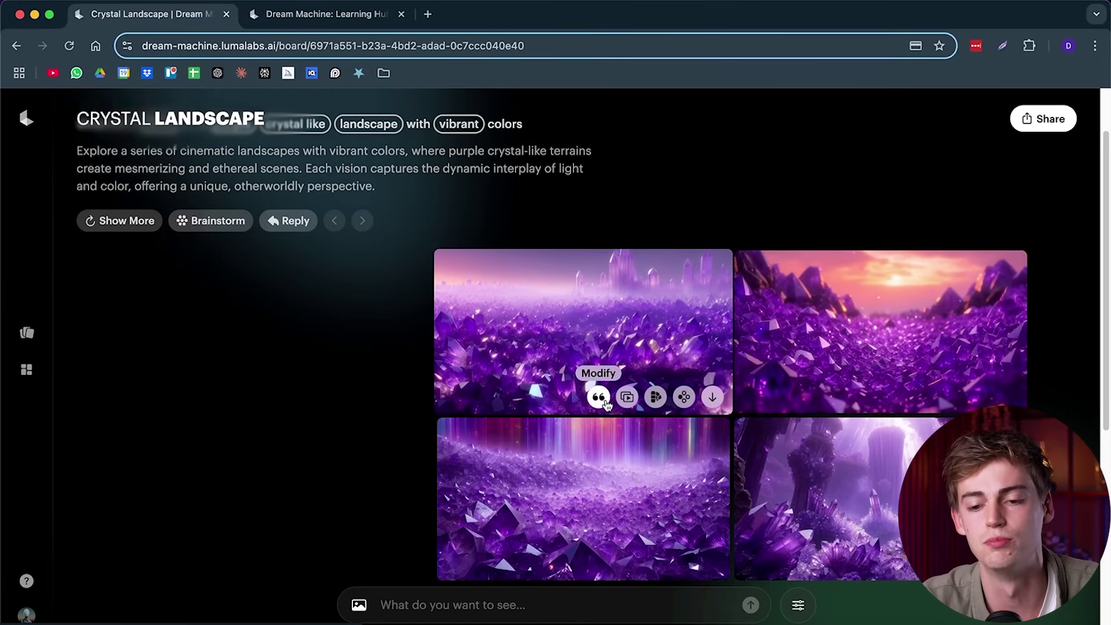
# Step: Request a red-colour edit of the first crystal image and swap purple for sapphire in the prompt
pyautogui.click(598, 396)
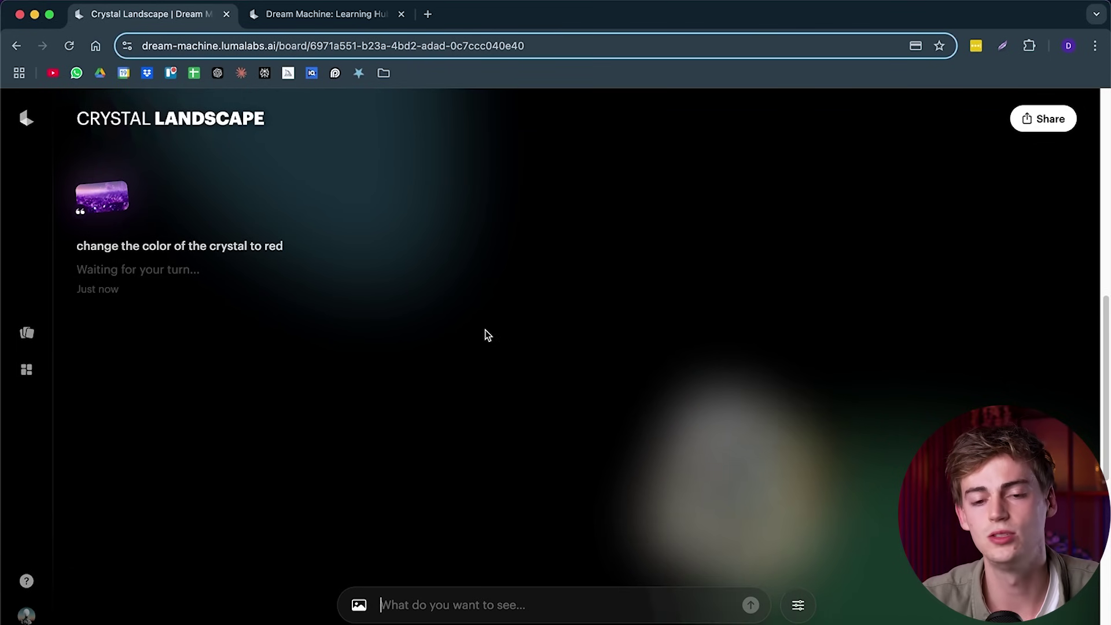
pyautogui.scroll(10, 489, 335)
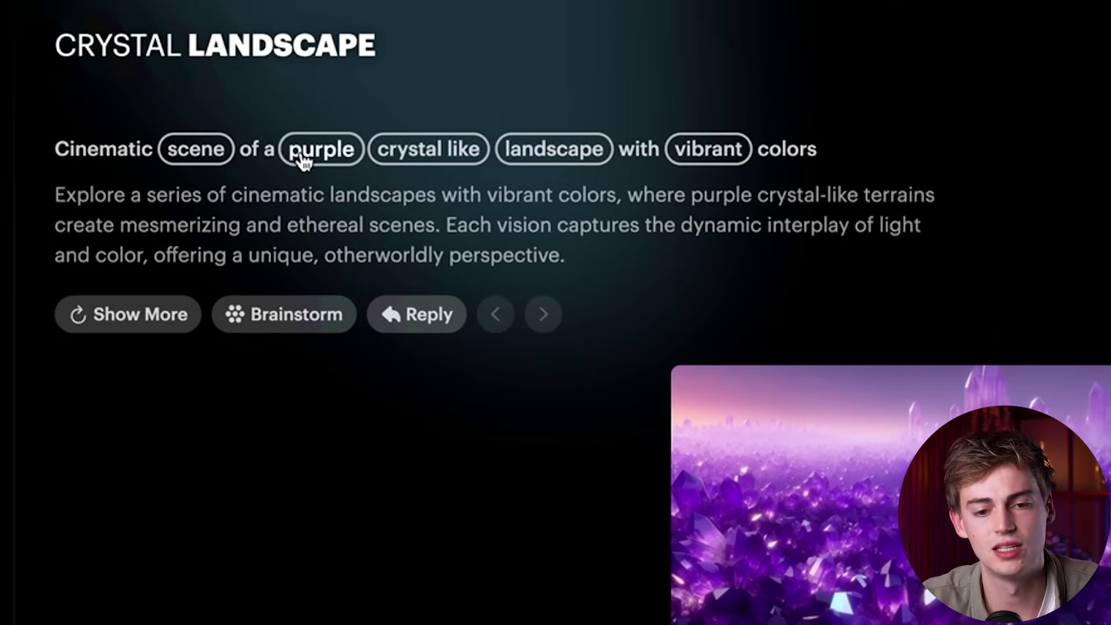
pyautogui.click(304, 155)
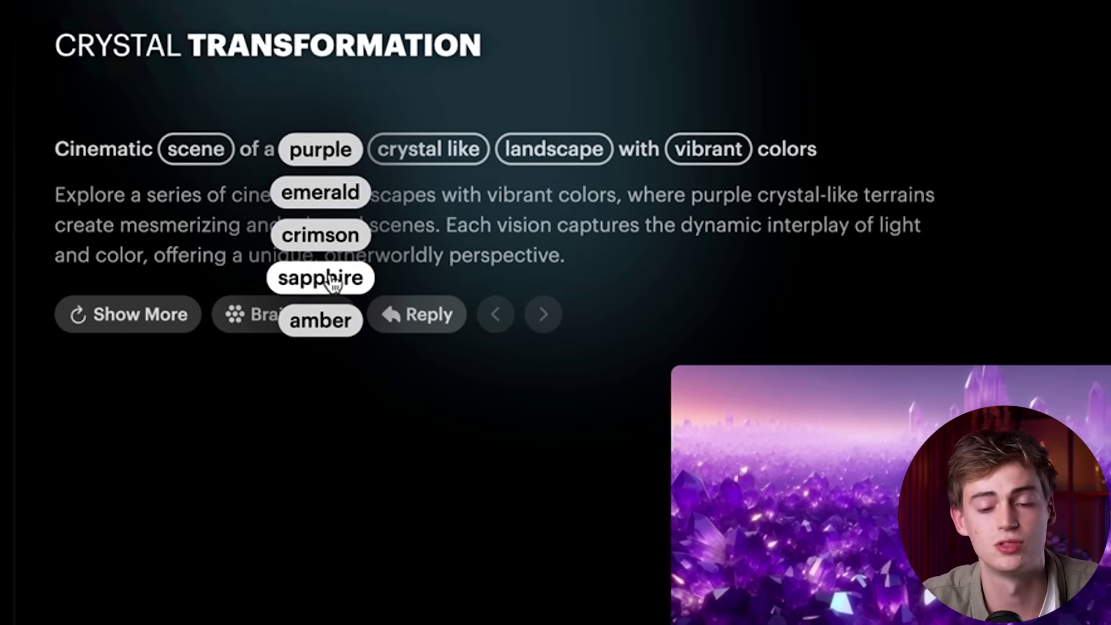
pyautogui.click(330, 280)
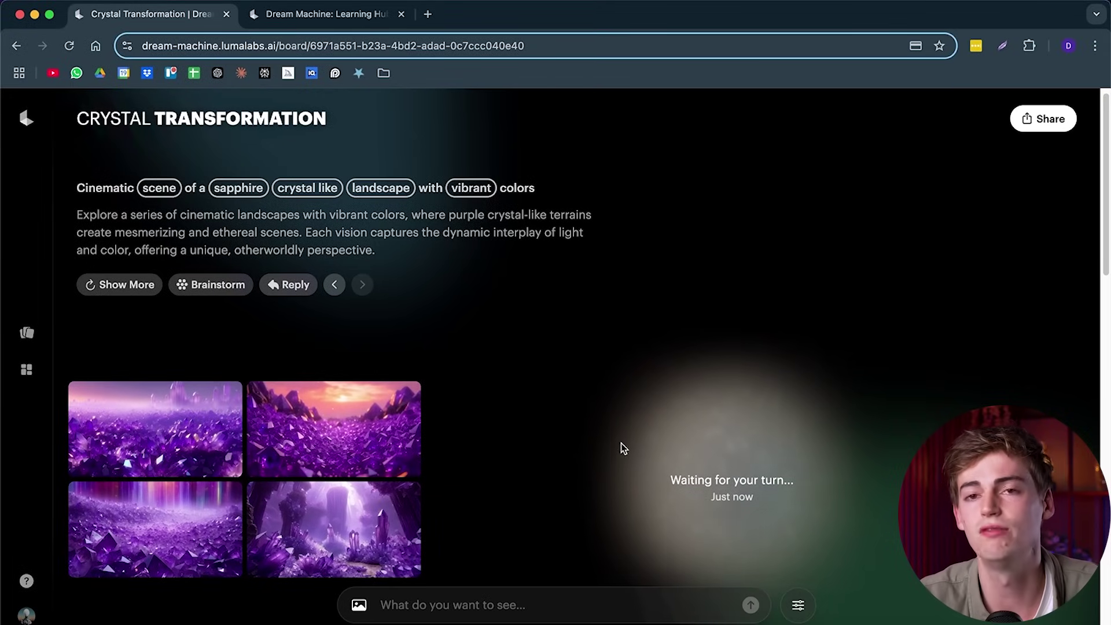
# Step: Replace 'crystal like' with 'iceberg' and browse the landscape and vibrant colour alternatives
pyautogui.scroll(-1, 625, 401)
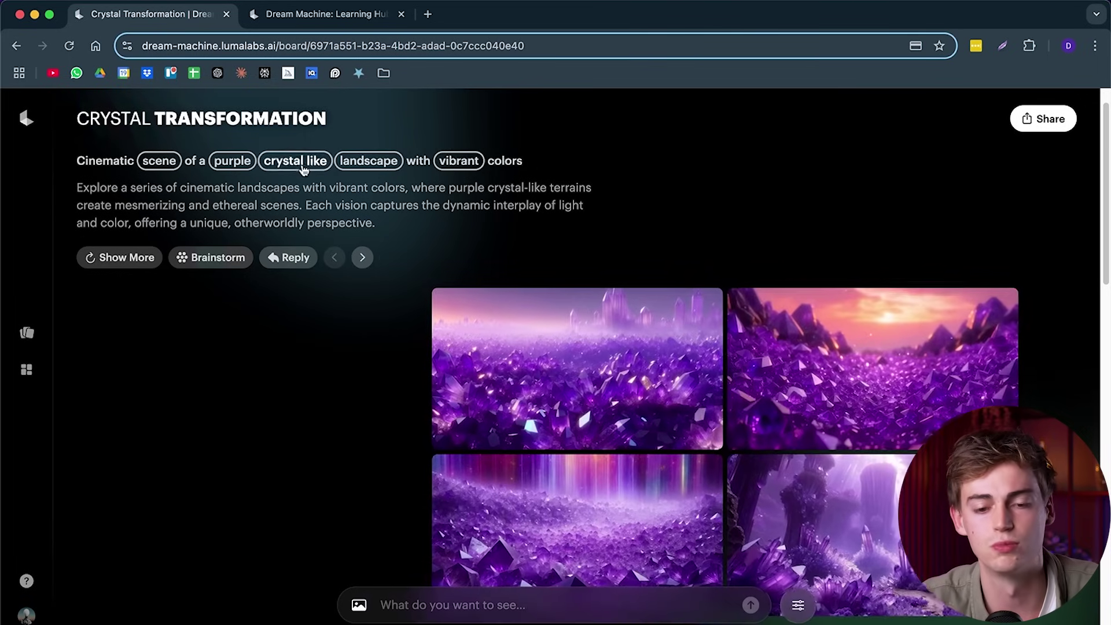
pyautogui.click(298, 161)
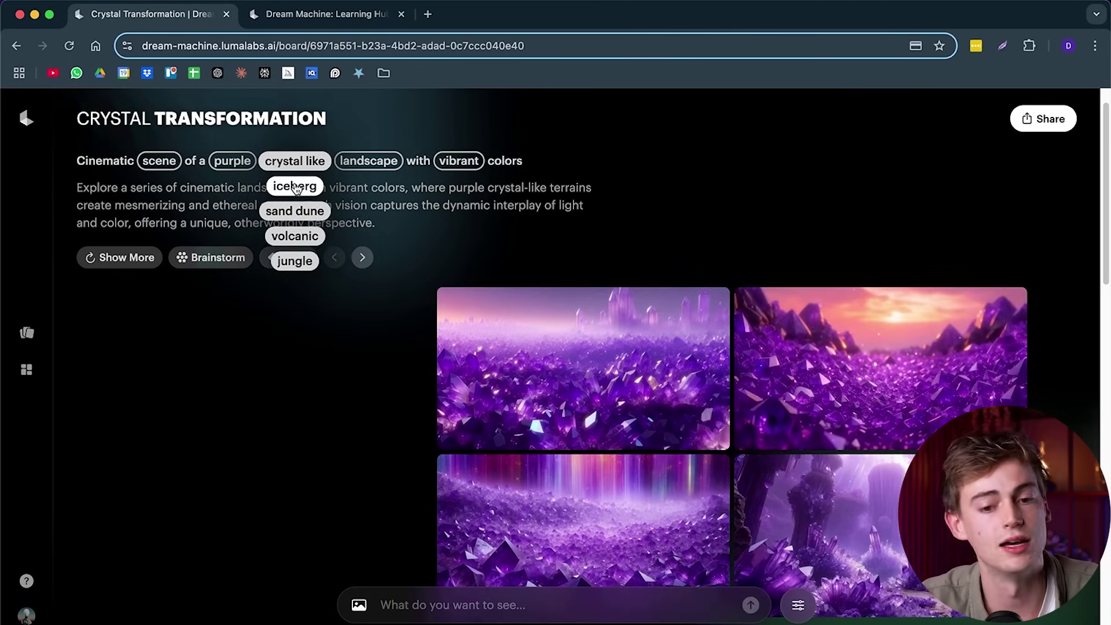
pyautogui.click(296, 187)
pyautogui.click(351, 161)
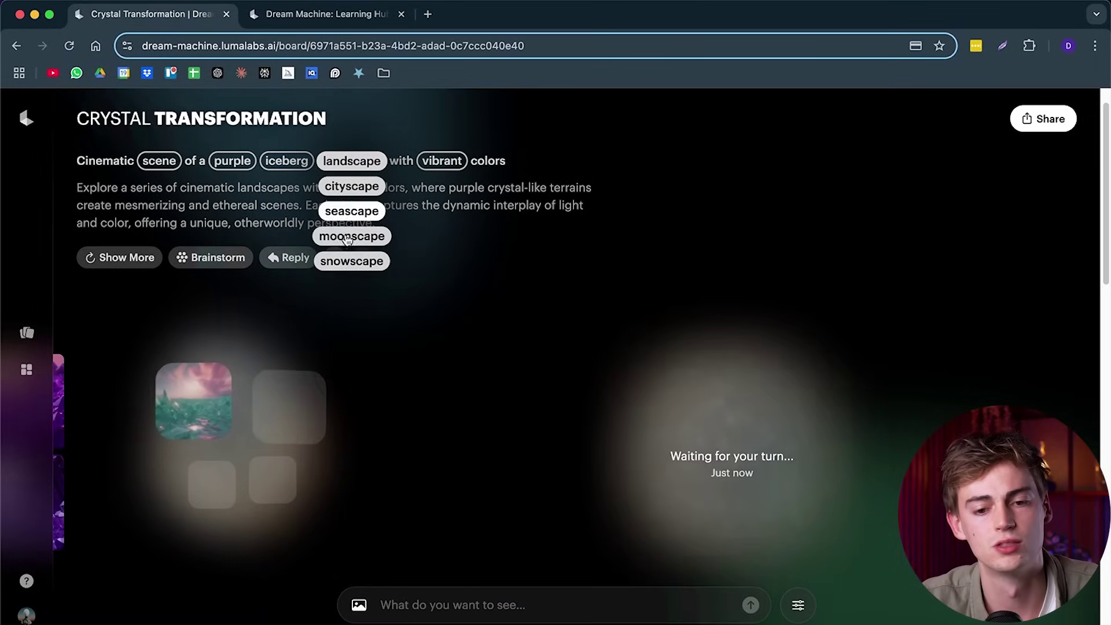
pyautogui.click(433, 160)
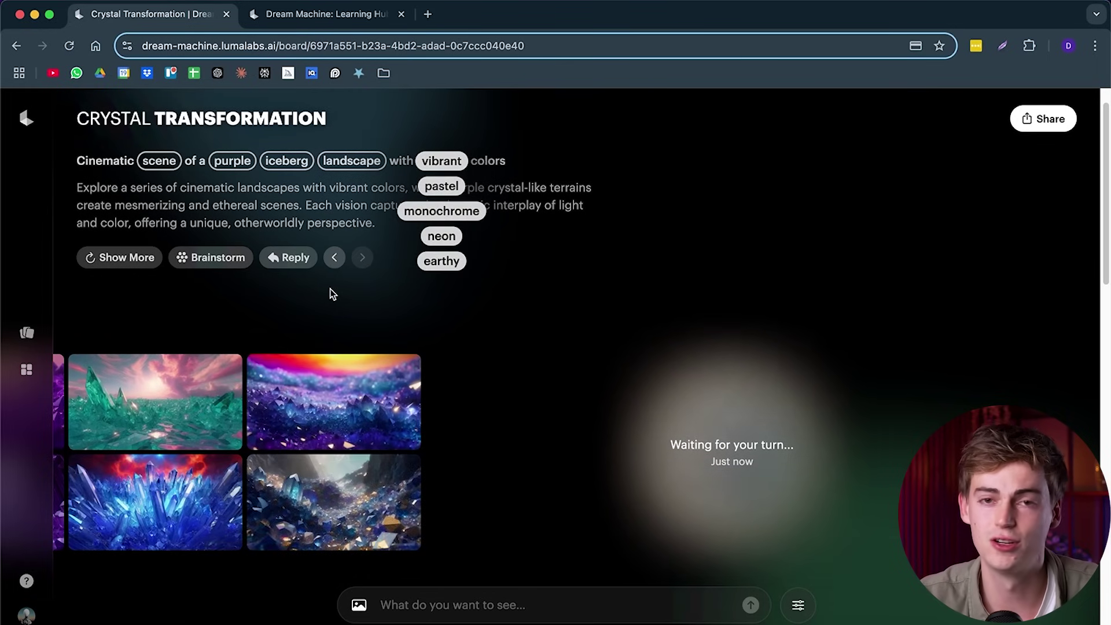
pyautogui.click(310, 214)
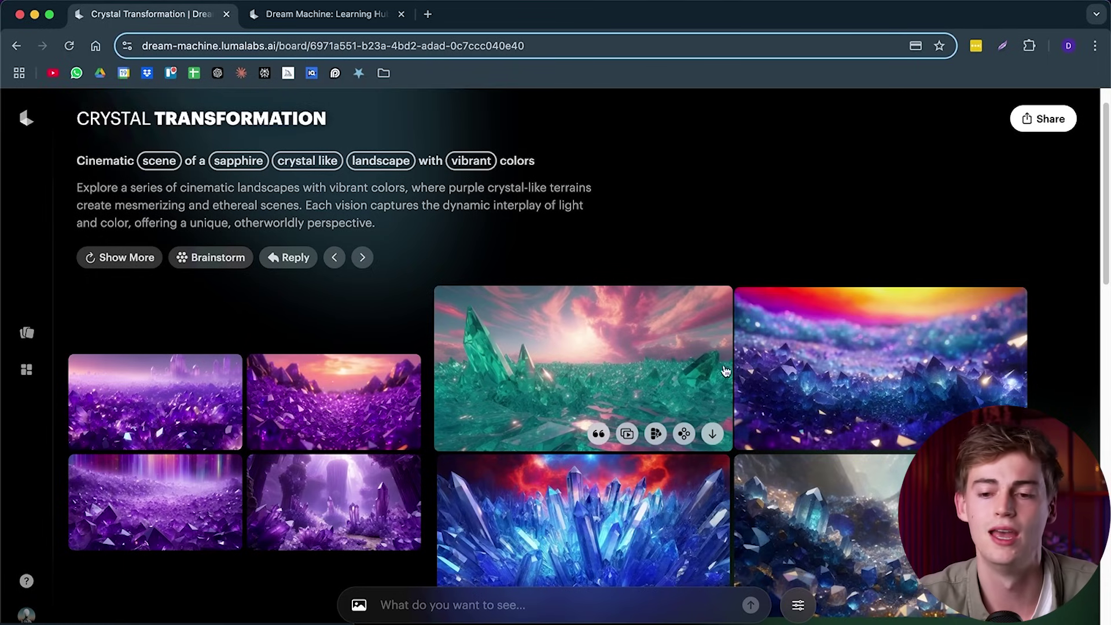
# Step: Generate more images like the aurora-lit iceberg image
pyautogui.hscroll(10, 698, 370)
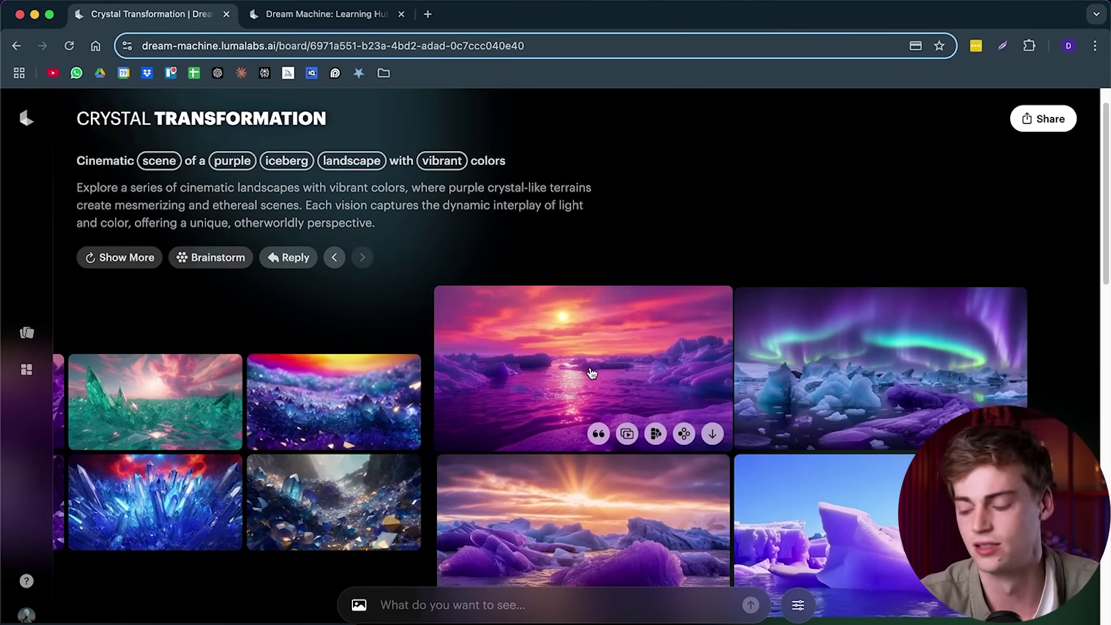
pyautogui.scroll(-2, 848, 291)
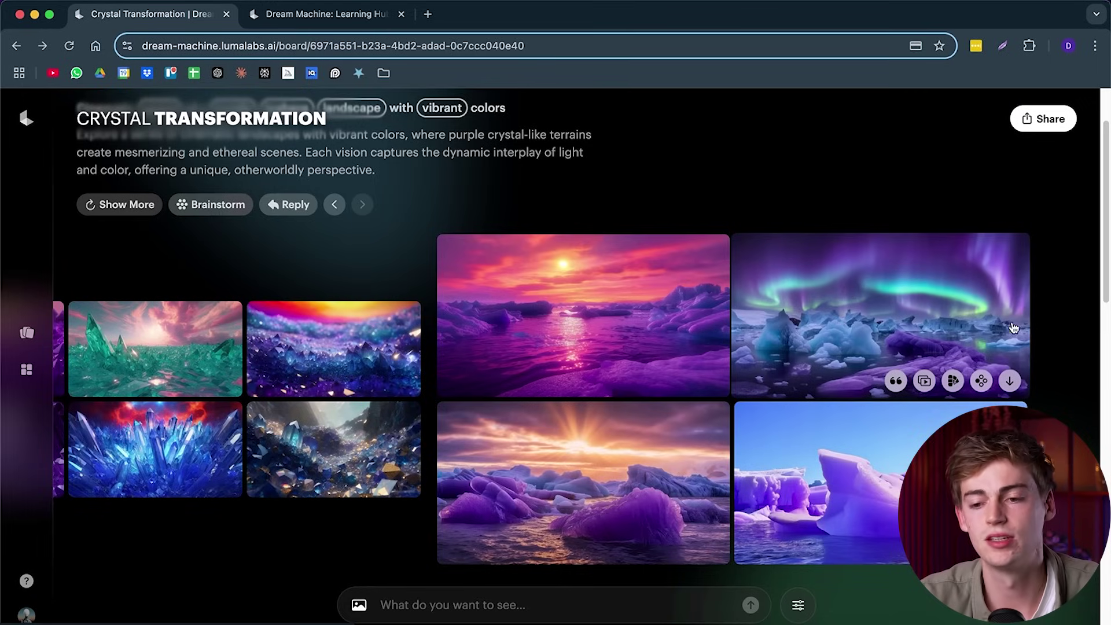
pyautogui.click(980, 381)
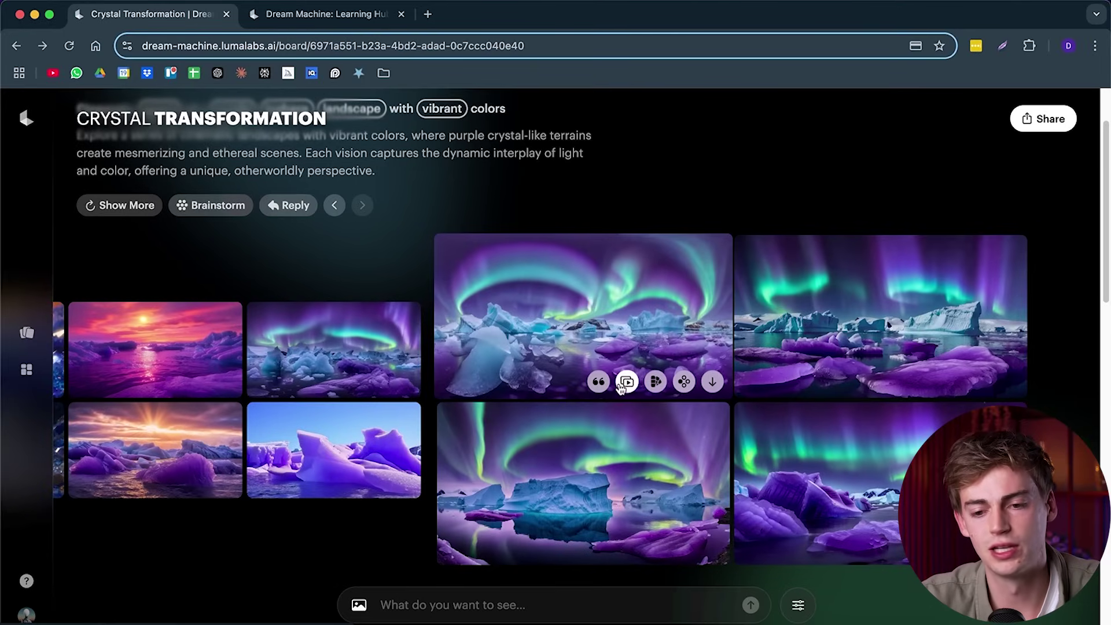
# Step: Generate a 5-second video using the aurora iceberg image as the start frame
pyautogui.click(626, 383)
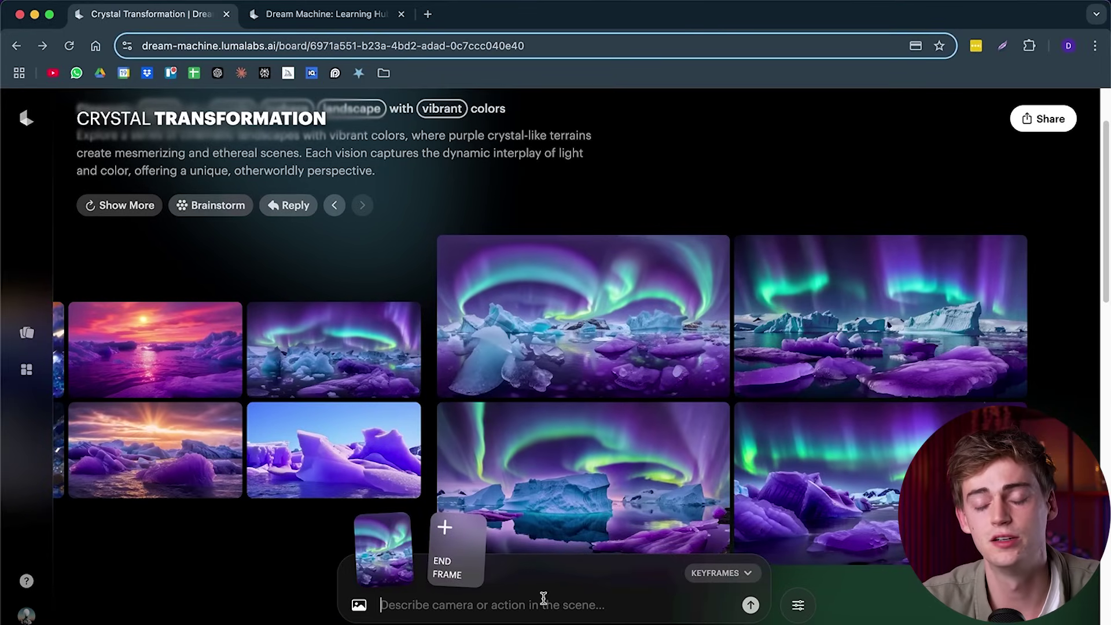
pyautogui.click(750, 606)
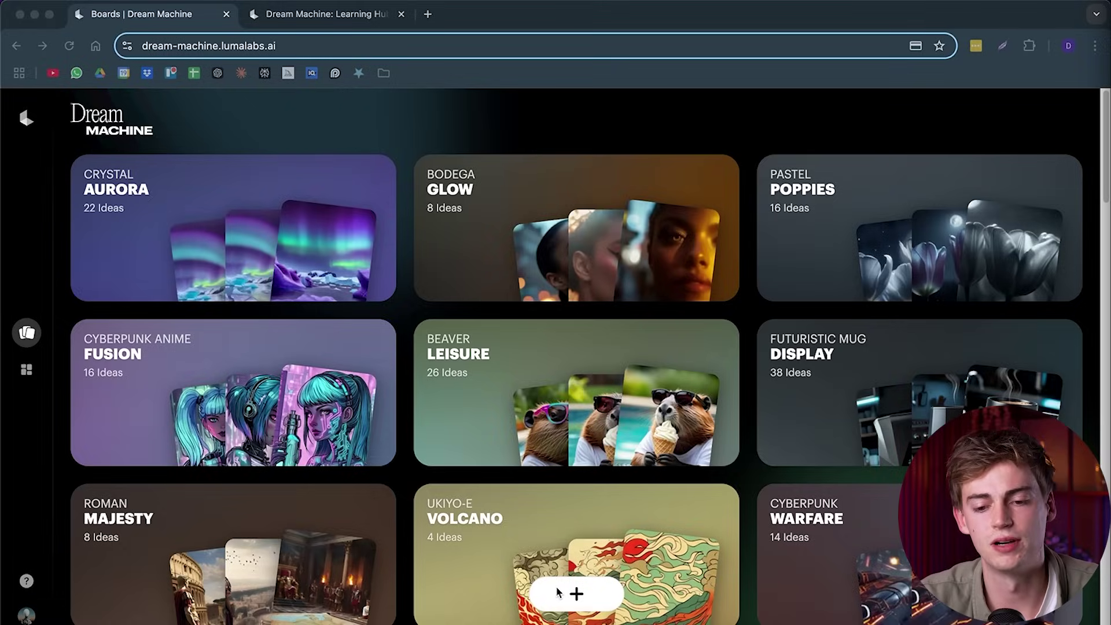
# Step: Start a new board with the suggested black futuristic coffee mug prompt
pyautogui.click(558, 593)
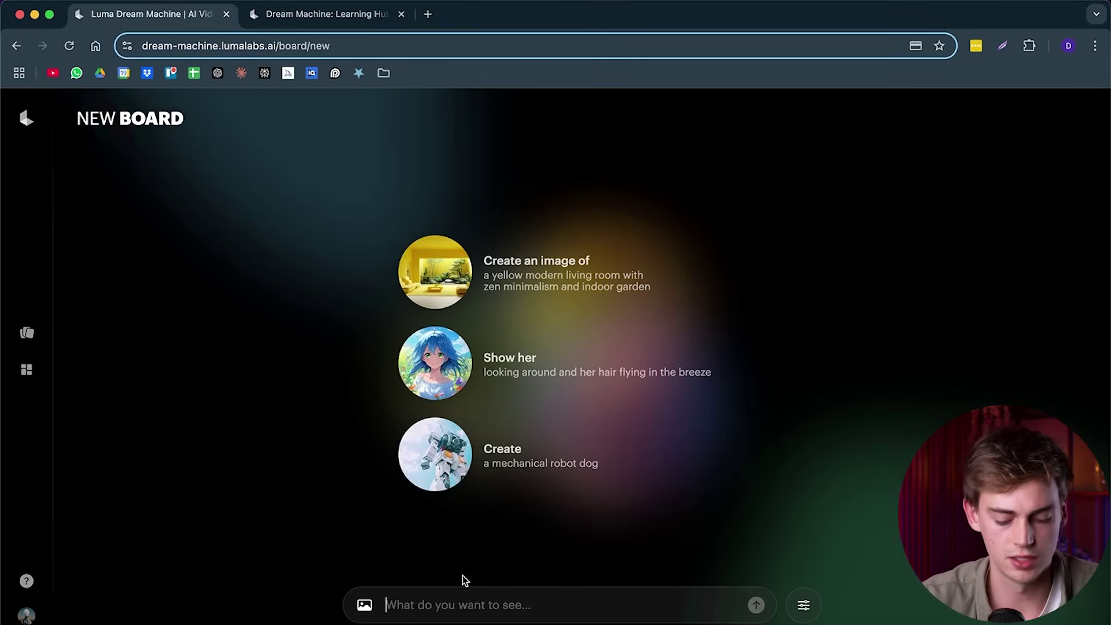
pyautogui.write('A black coffee mug that looks futuristic')
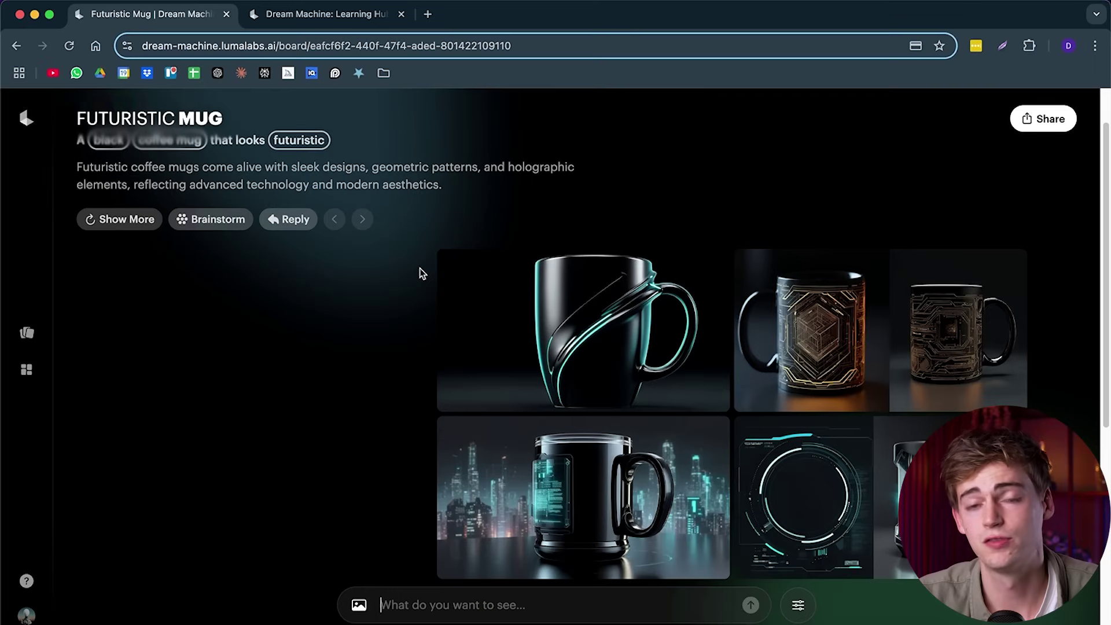
# Step: Generate another batch of mug images and swap black for chrome in the prompt
pyautogui.scroll(-1, 151, 266)
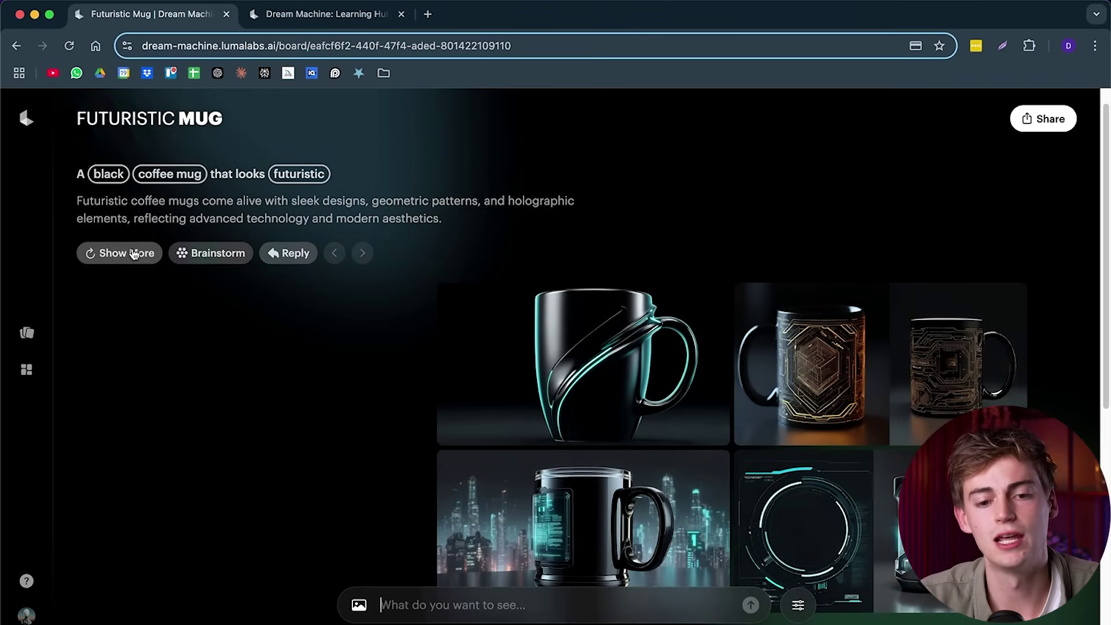
pyautogui.click(120, 254)
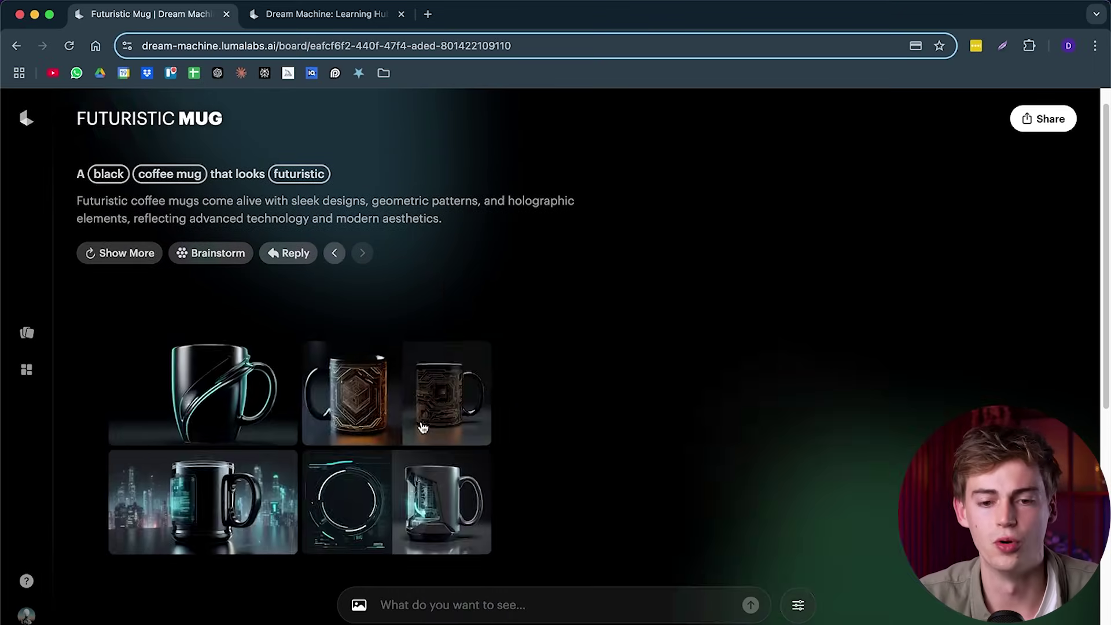
pyautogui.click(110, 176)
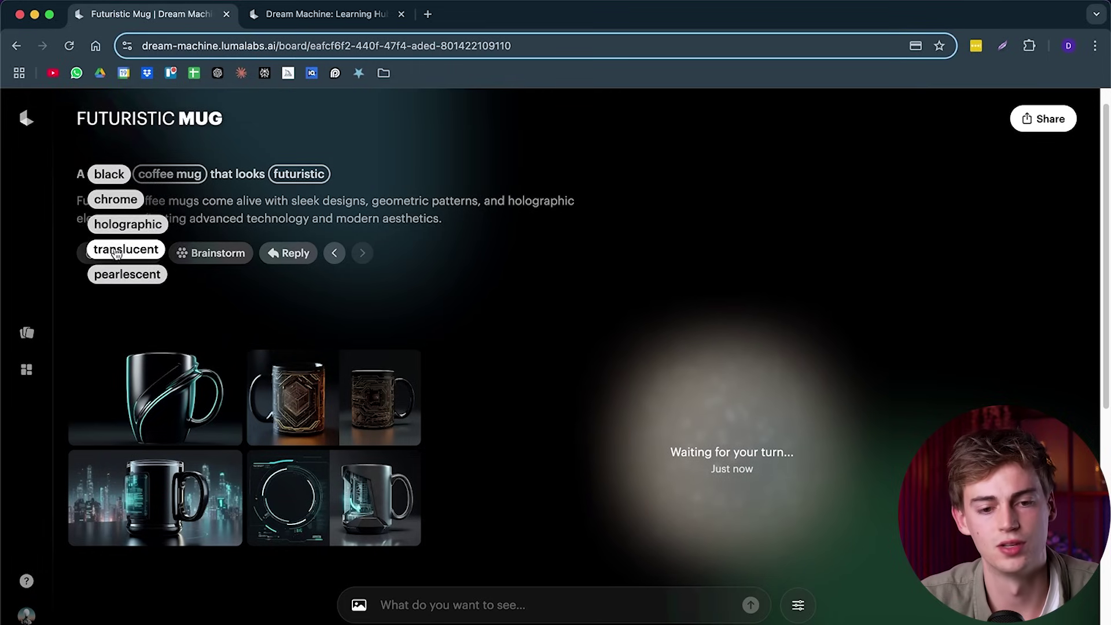
pyautogui.click(112, 200)
# Step: Swap coffee mug for espresso cup and futuristic for cyberpunk, regenerating each variation
pyautogui.click(181, 174)
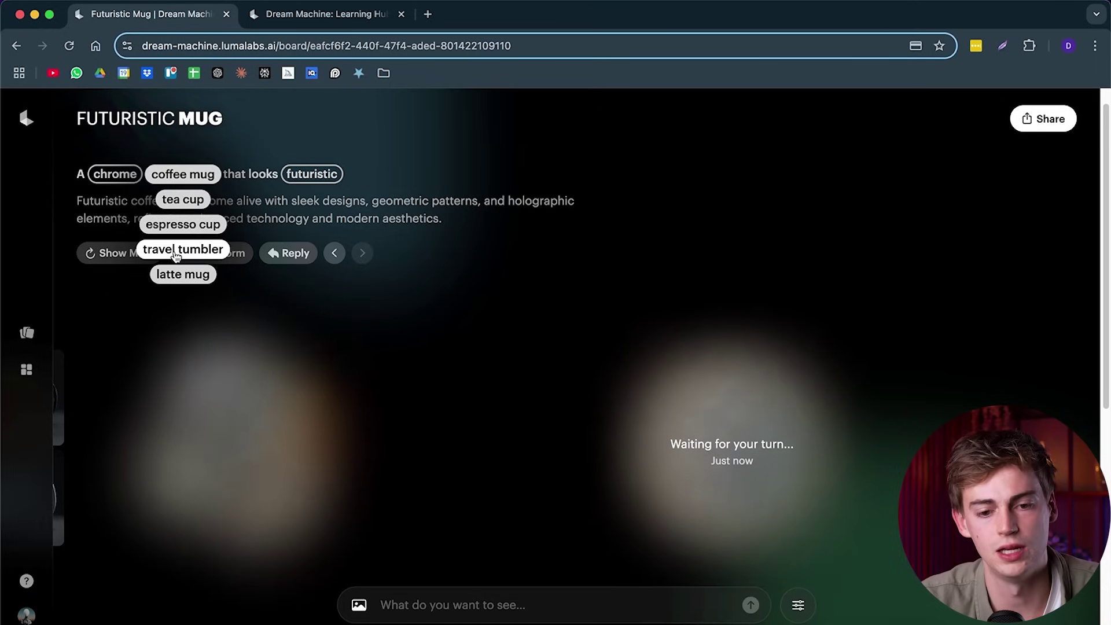
pyautogui.click(183, 224)
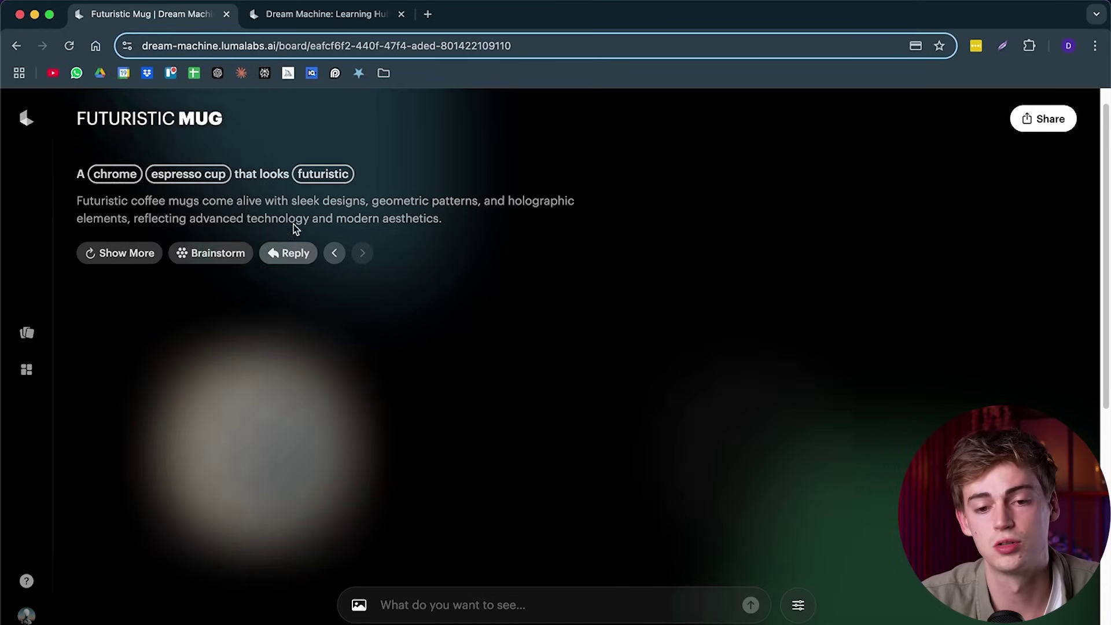
pyautogui.click(317, 180)
pyautogui.click(177, 183)
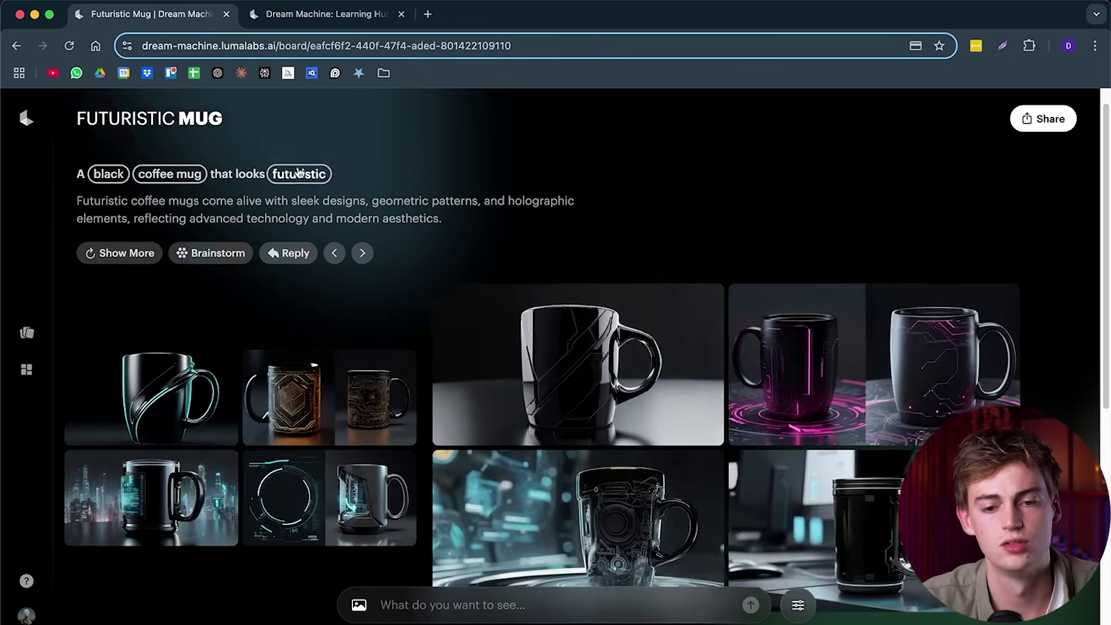
pyautogui.click(298, 175)
pyautogui.click(298, 200)
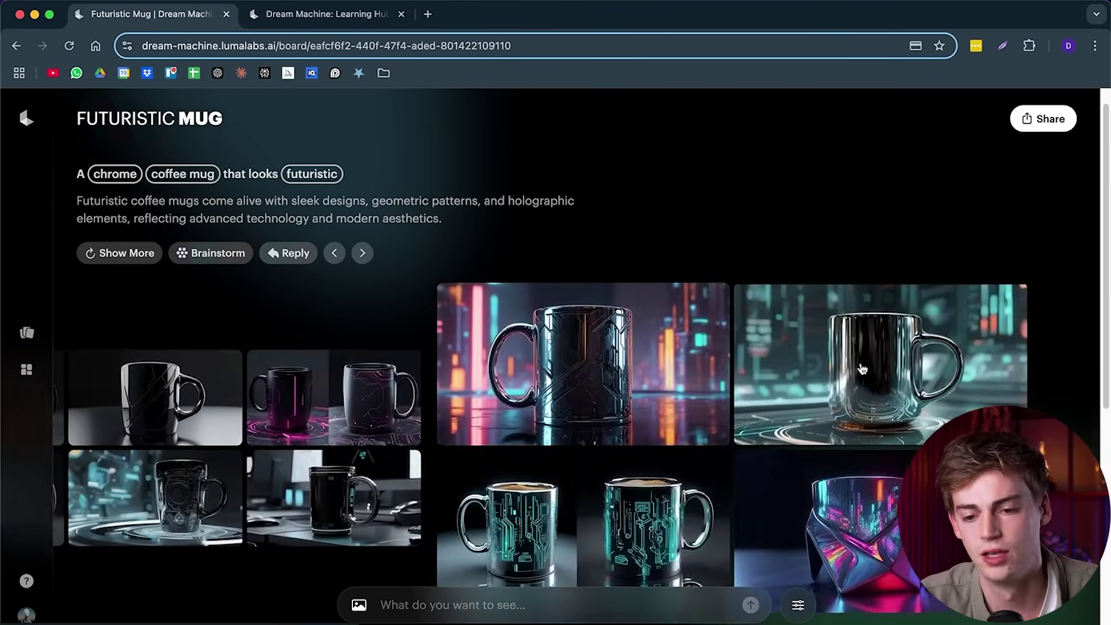
pyautogui.scroll(-1, 624, 406)
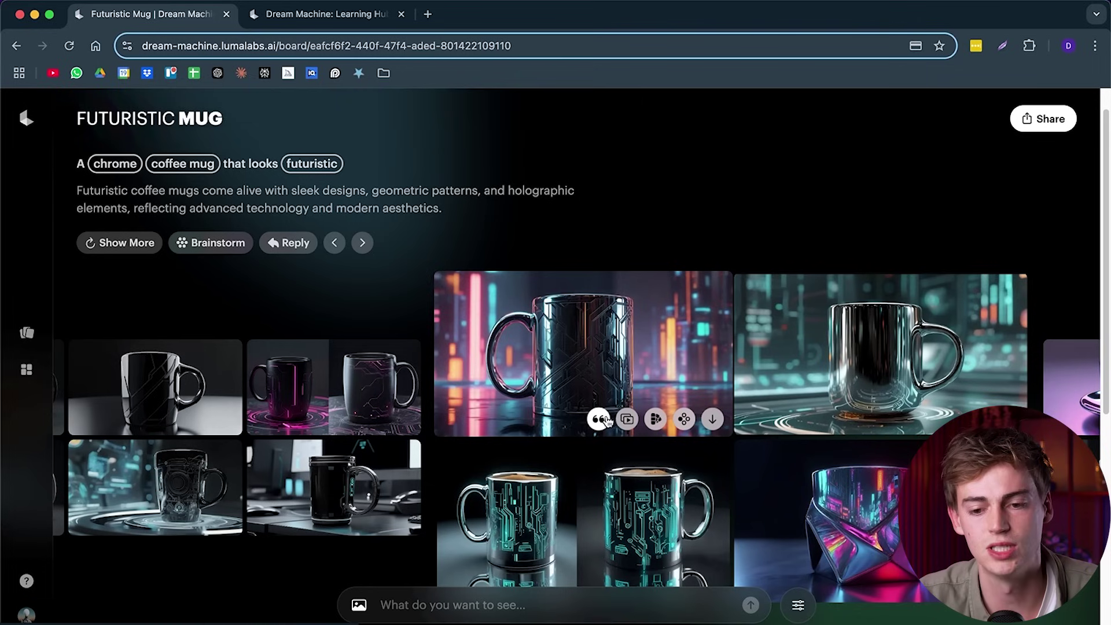
# Step: Modify the first chrome mug with 'add in the text 79 C on the mug' and view a variant
pyautogui.click(599, 419)
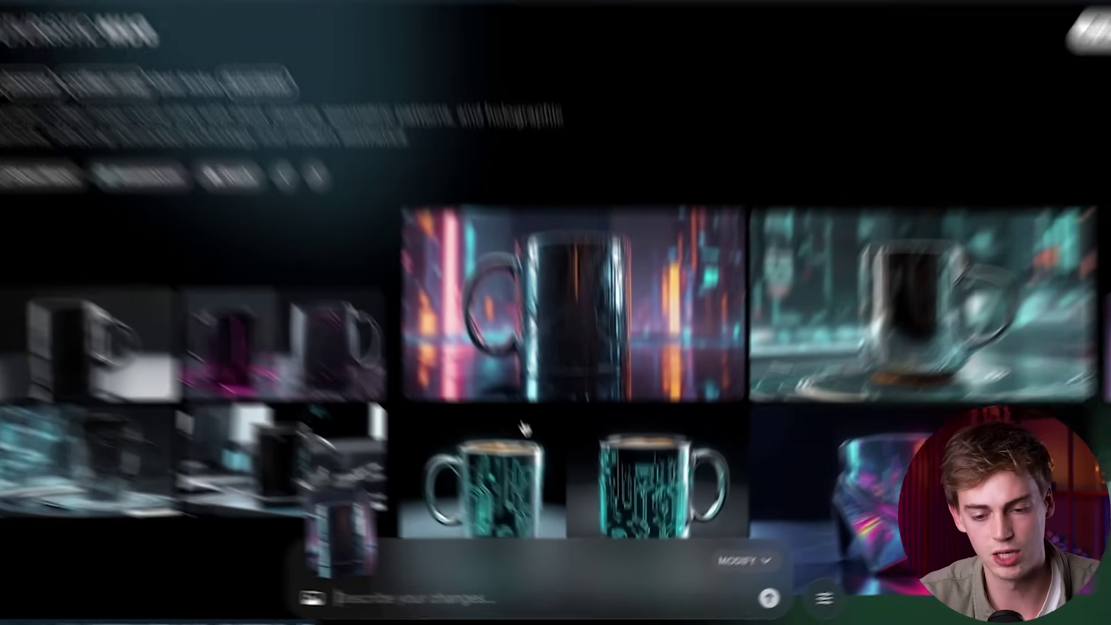
pyautogui.write('add in the text 79 C on the mug')
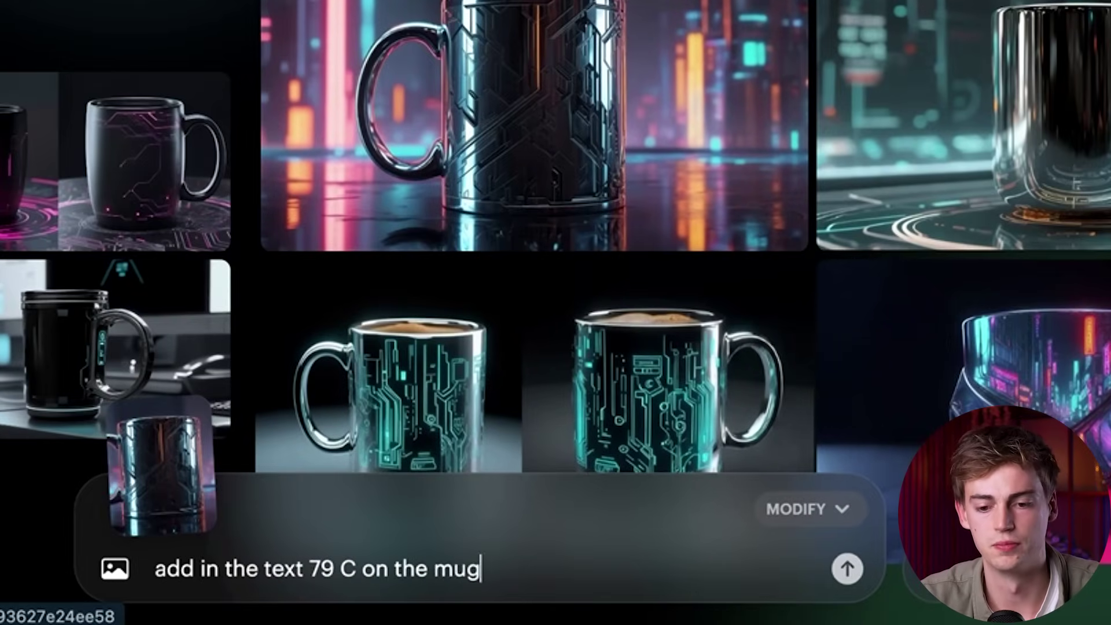
pyautogui.press('Return')
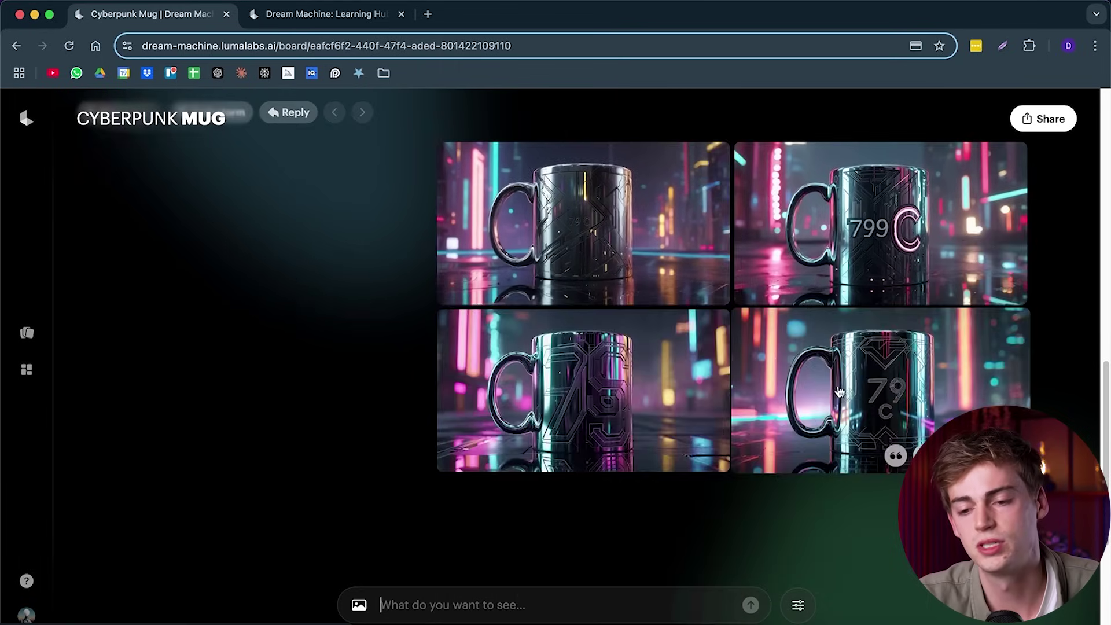
pyautogui.click(838, 391)
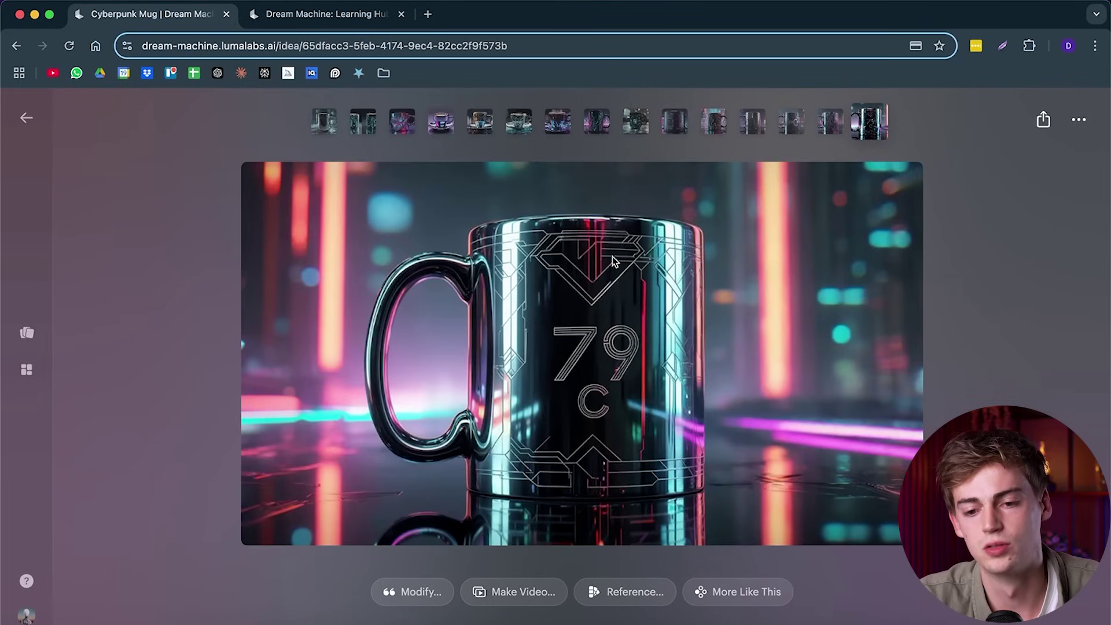
pyautogui.press('Escape')
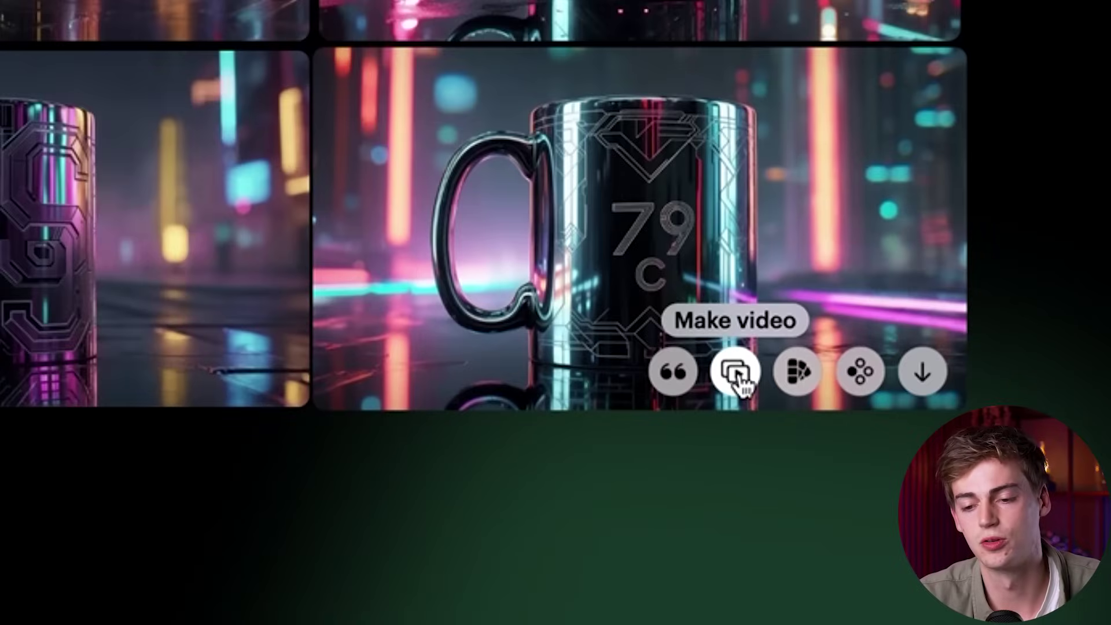
# Step: Turn the 79 C mug image into a video with the prompt 'camera orbit right'
pyautogui.click(736, 373)
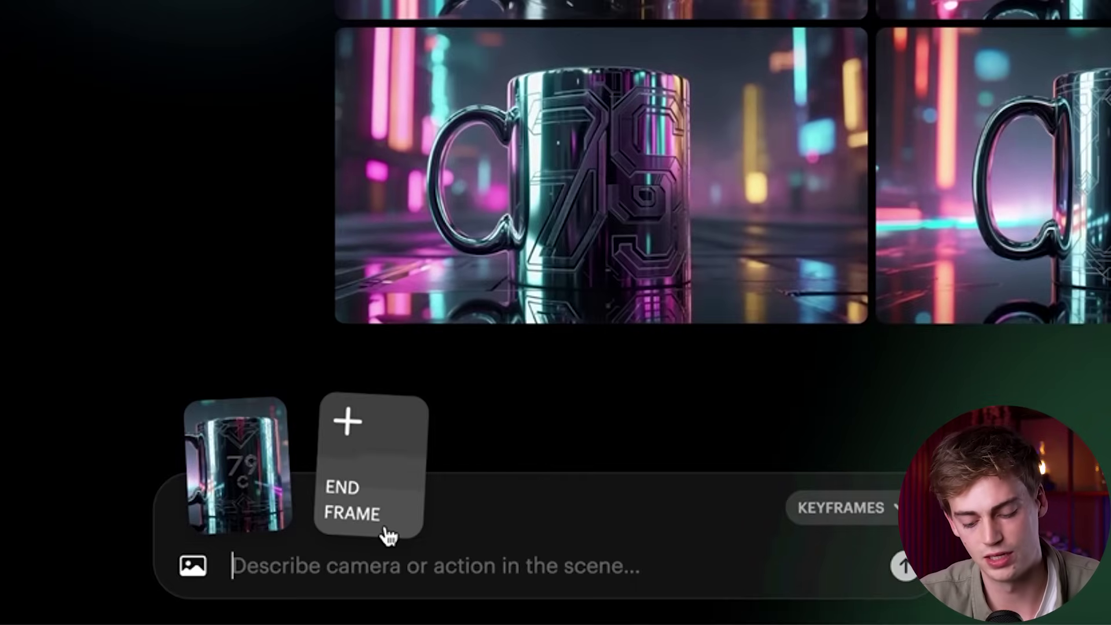
pyautogui.write('camera')
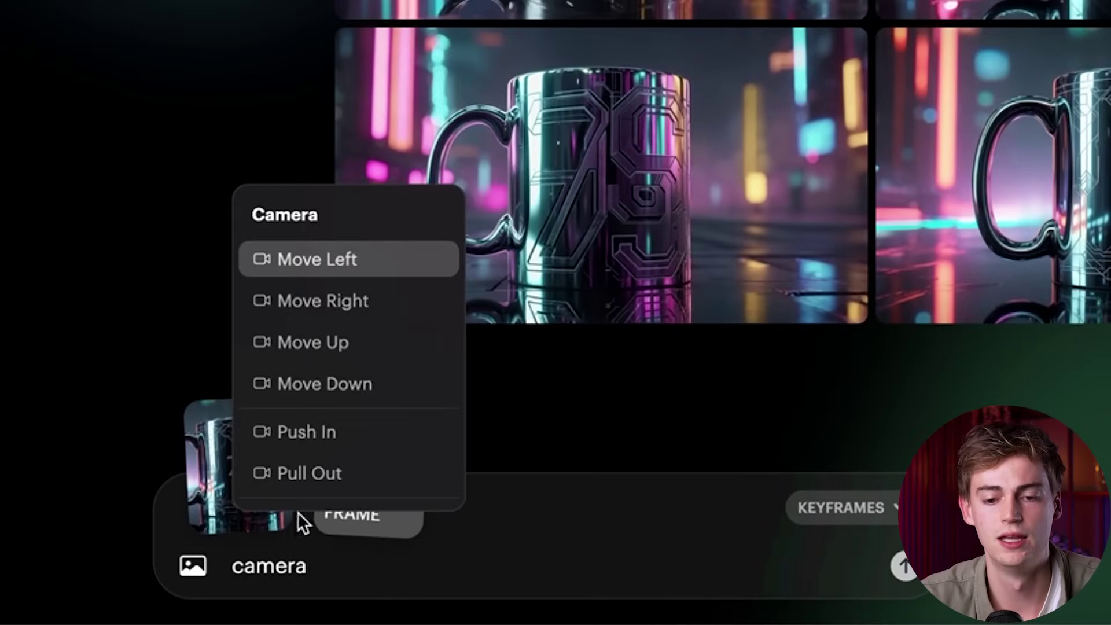
pyautogui.scroll(-4, 342, 336)
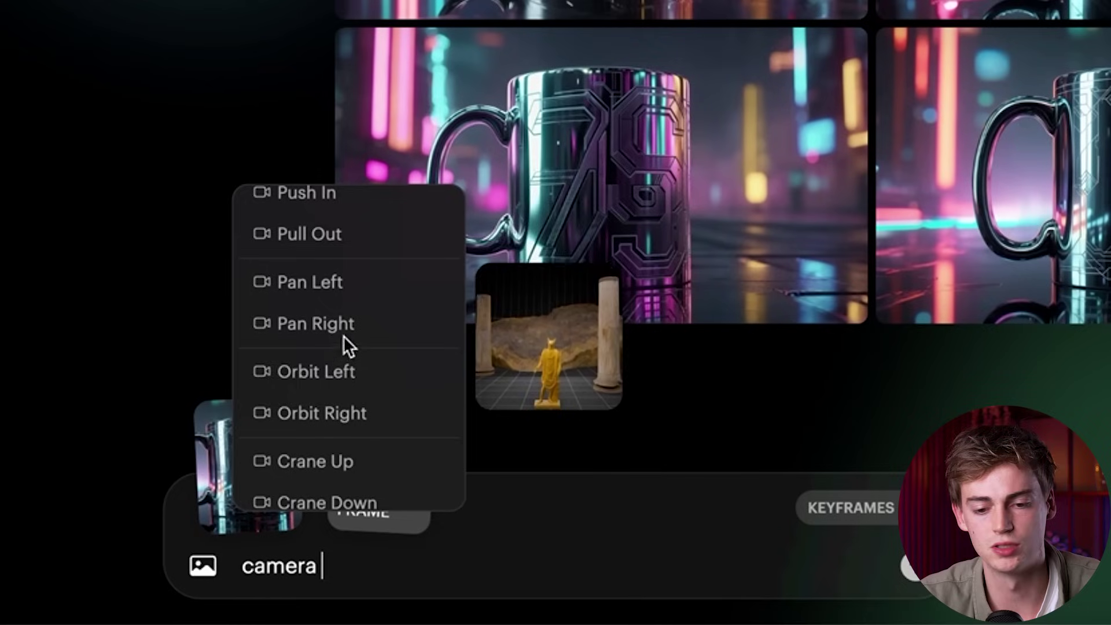
pyautogui.scroll(-2, 339, 312)
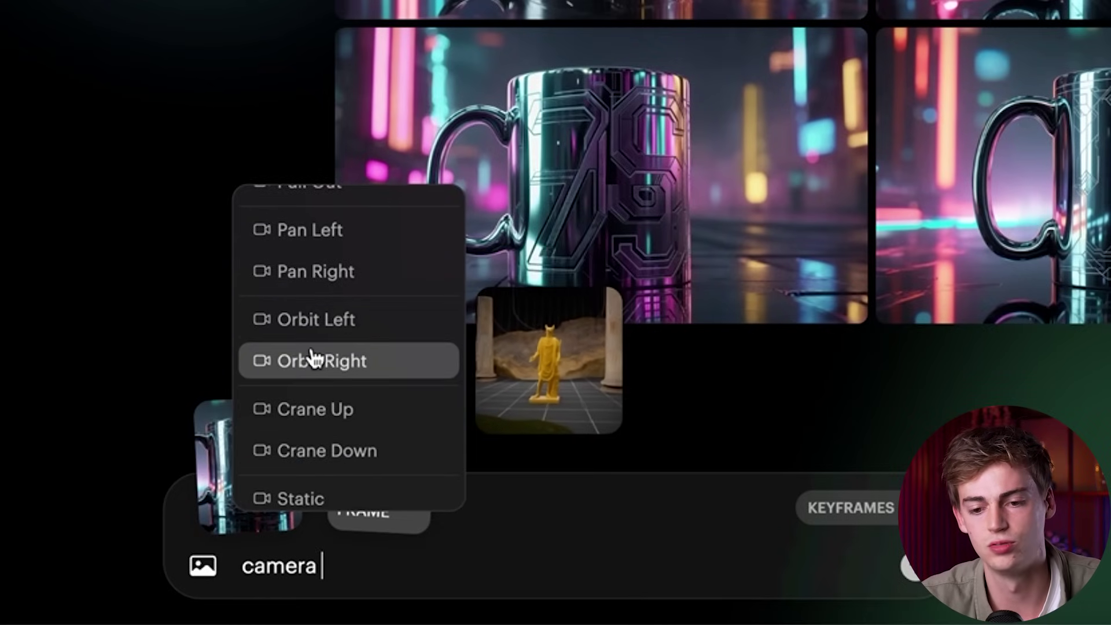
pyautogui.click(311, 348)
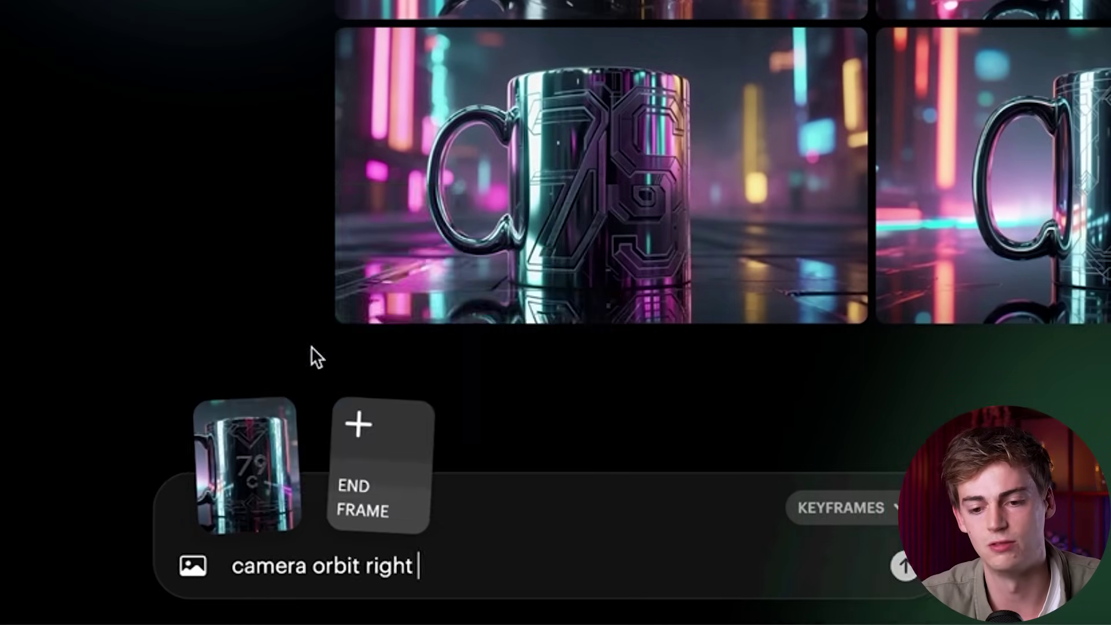
pyautogui.click(904, 568)
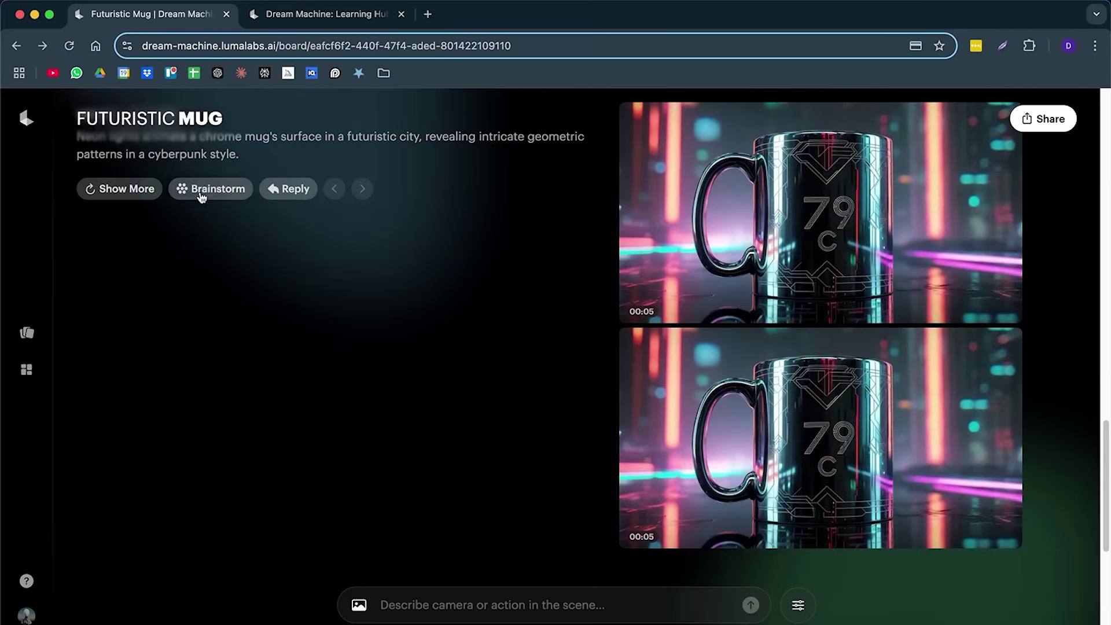
# Step: Generate mug images from the Blade Runner-inspired neon brainstorm idea and open the rainy-city result
pyautogui.click(201, 197)
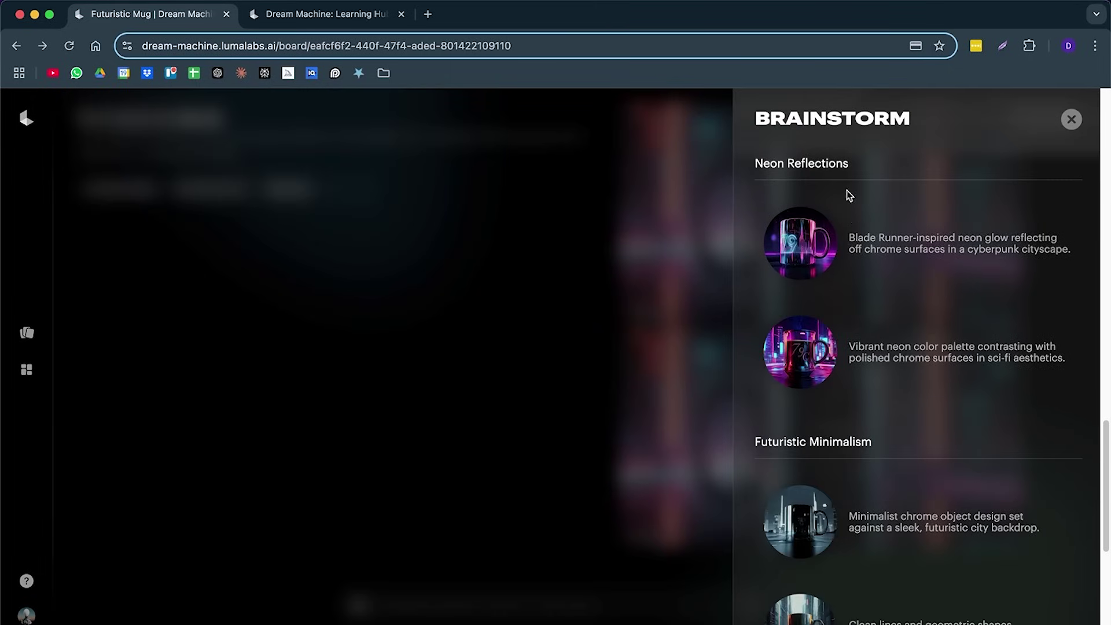
pyautogui.scroll(-6, 845, 194)
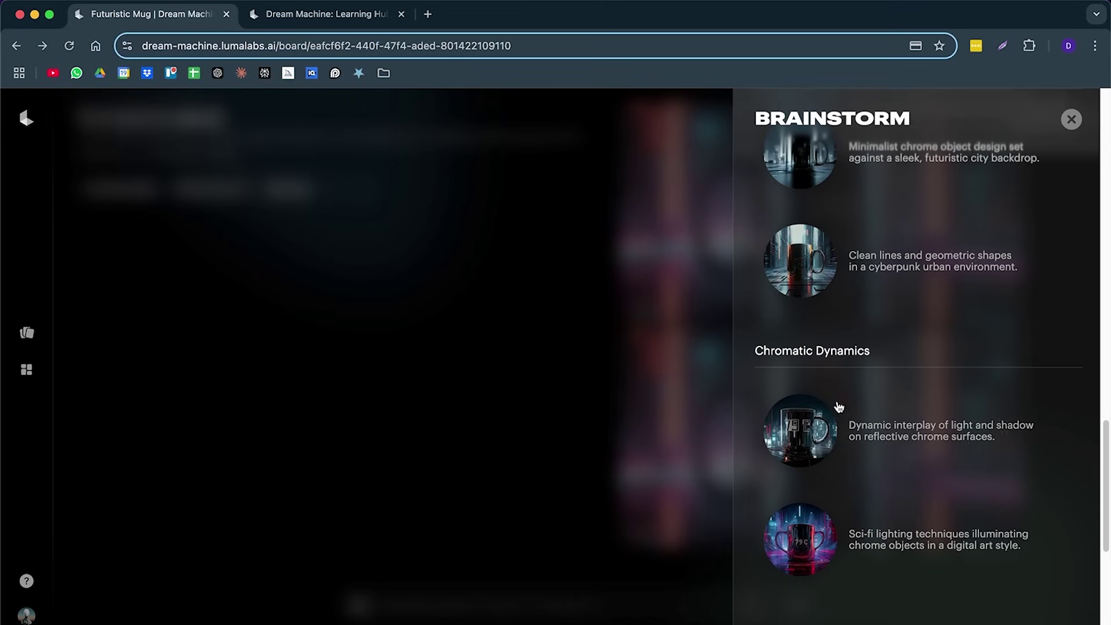
pyautogui.scroll(6, 860, 394)
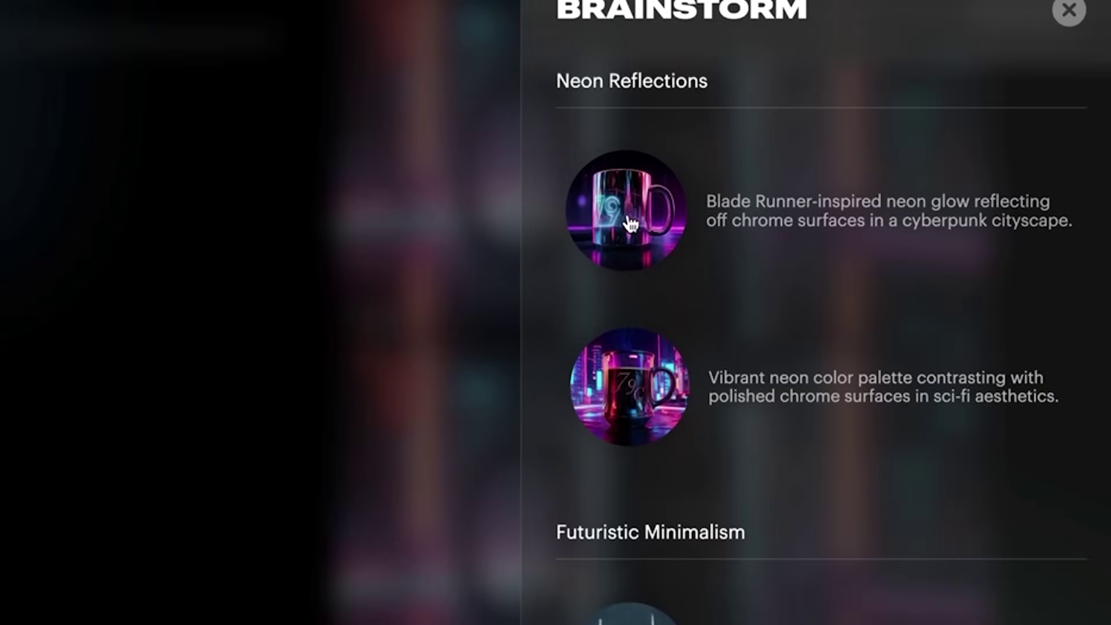
pyautogui.click(631, 224)
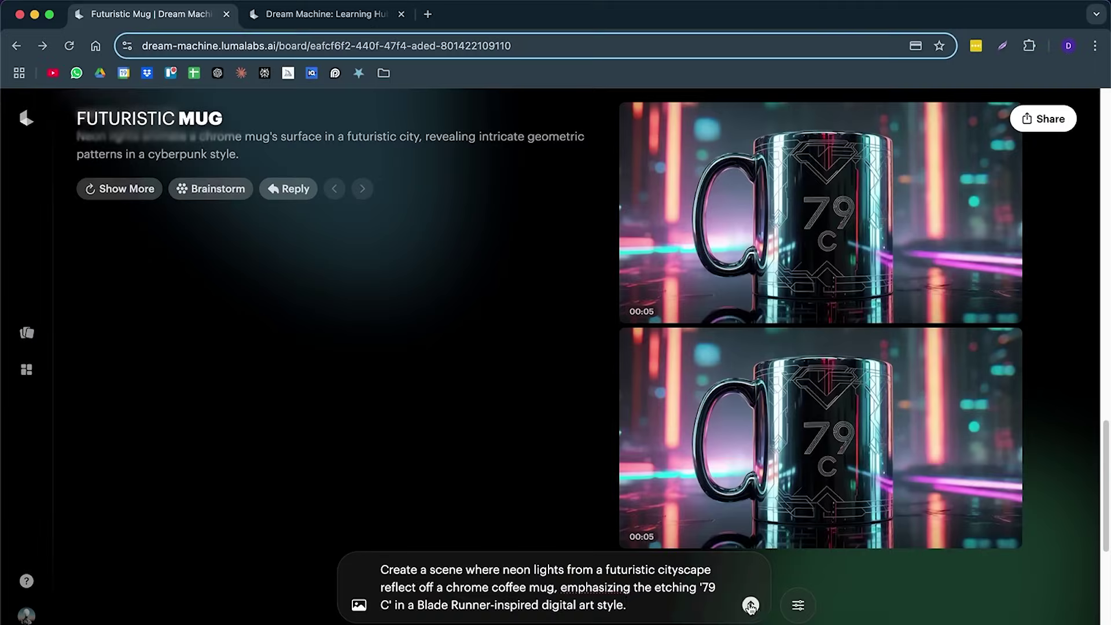
pyautogui.click(750, 605)
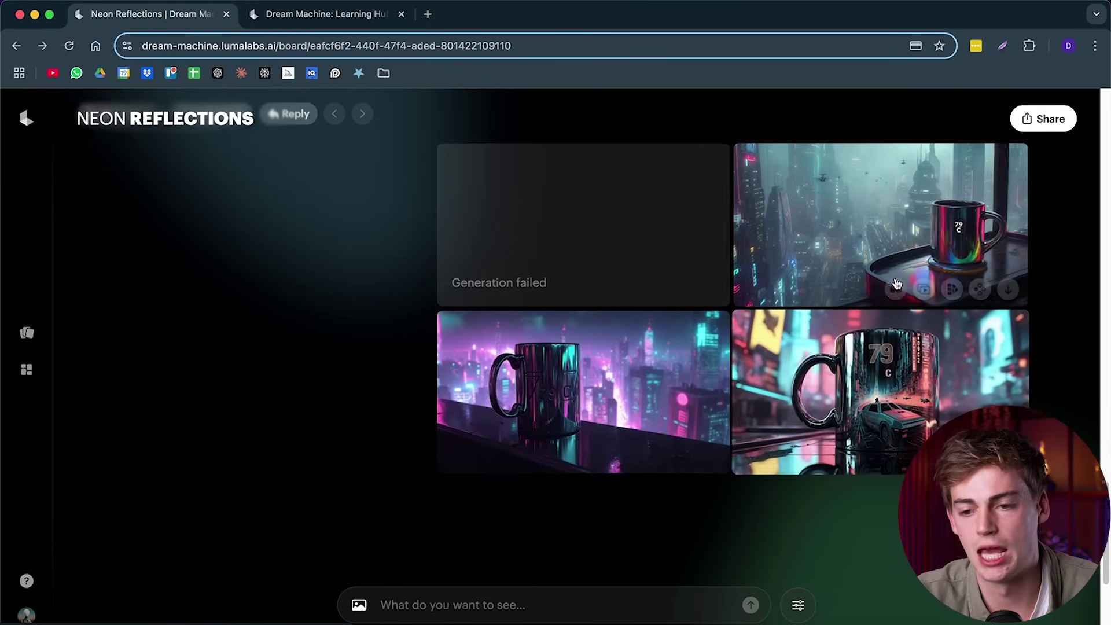
pyautogui.click(782, 296)
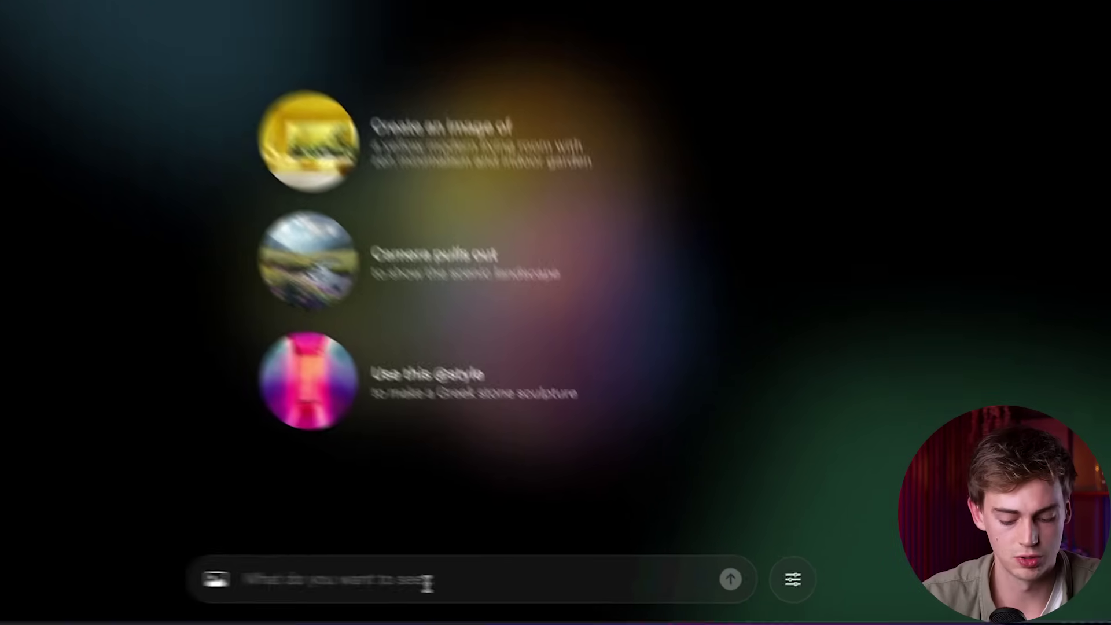
# Step: Generate videos from the pasted cartoon chicken-on-a-farm prompt with Videos selected in Settings
pyautogui.write('make a video of a cartoon like chicken walking on a farm')
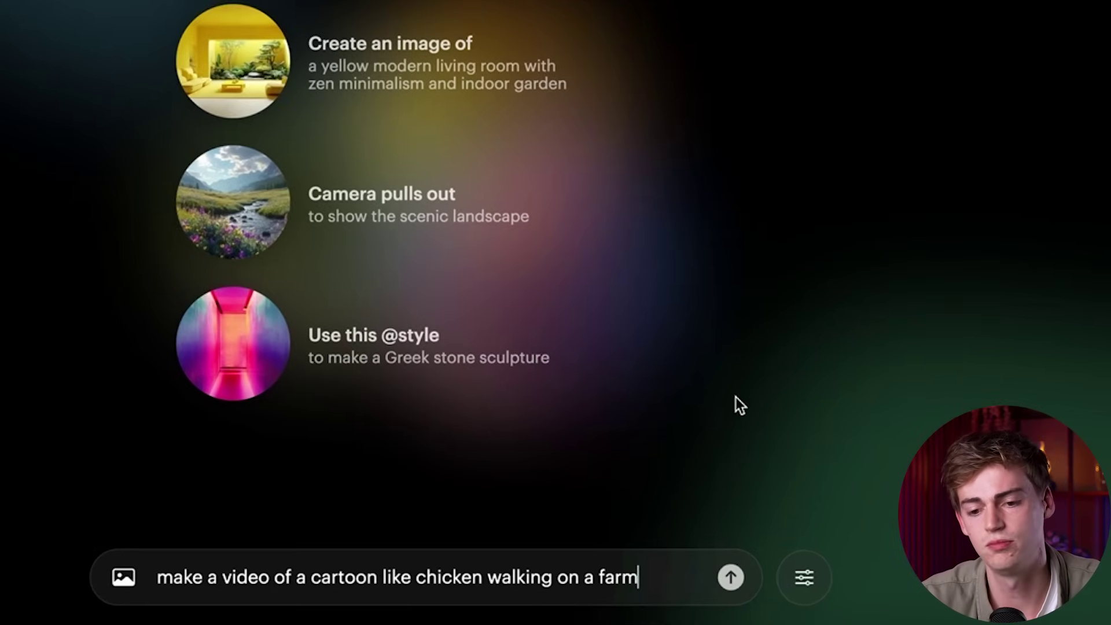
pyautogui.click(804, 577)
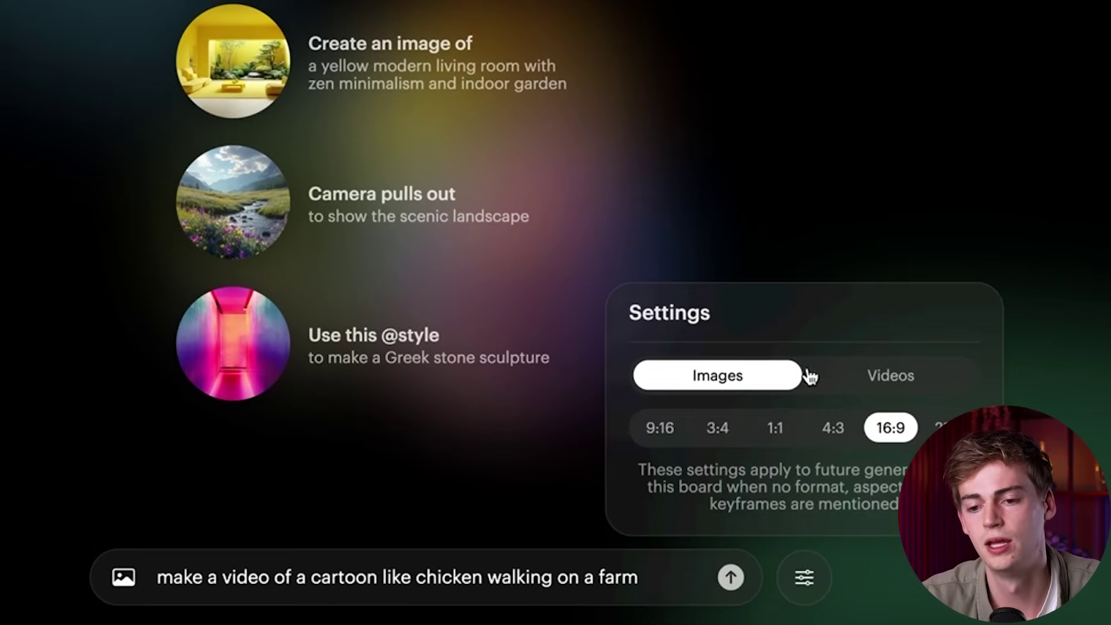
pyautogui.click(871, 387)
pyautogui.click(657, 574)
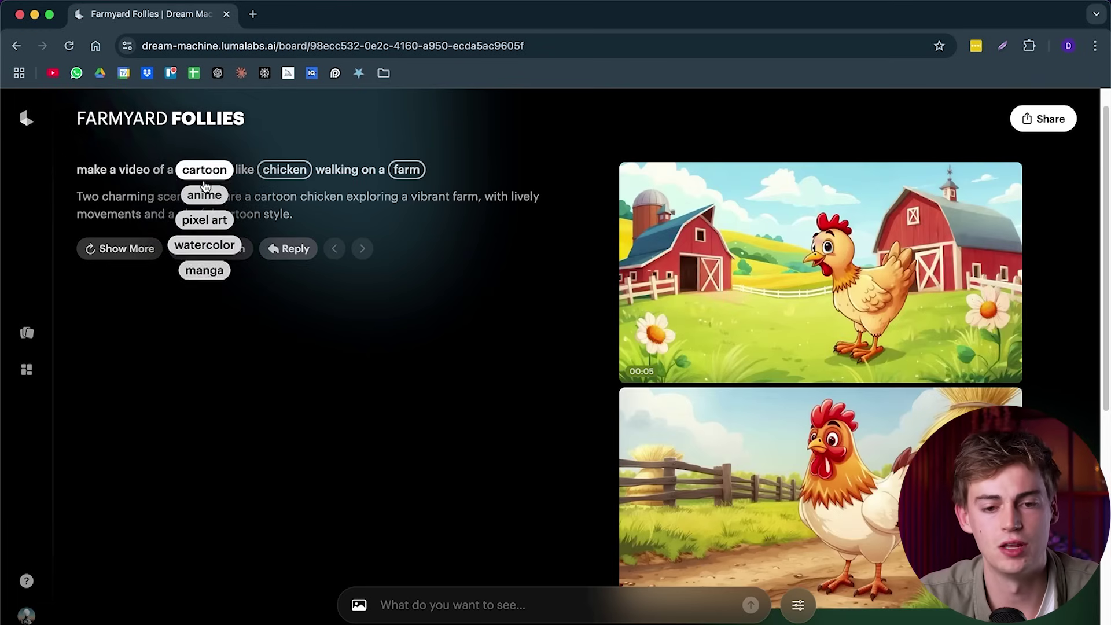
pyautogui.click(202, 196)
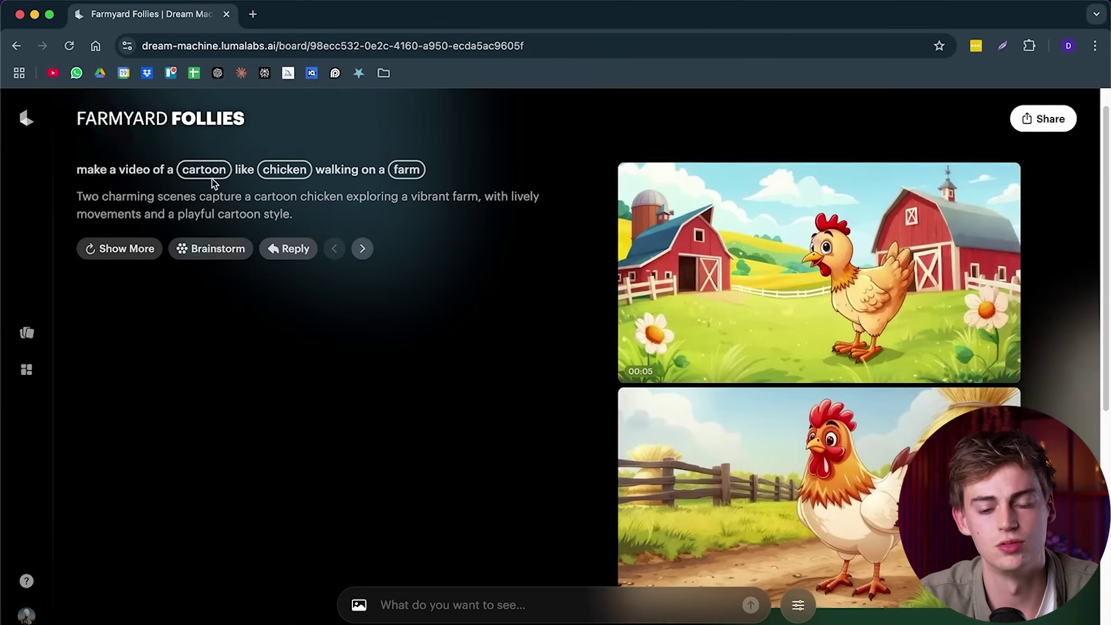
# Step: Remix the chicken videos as pixel art, with a duck, and in a jungle setting
pyautogui.click(212, 174)
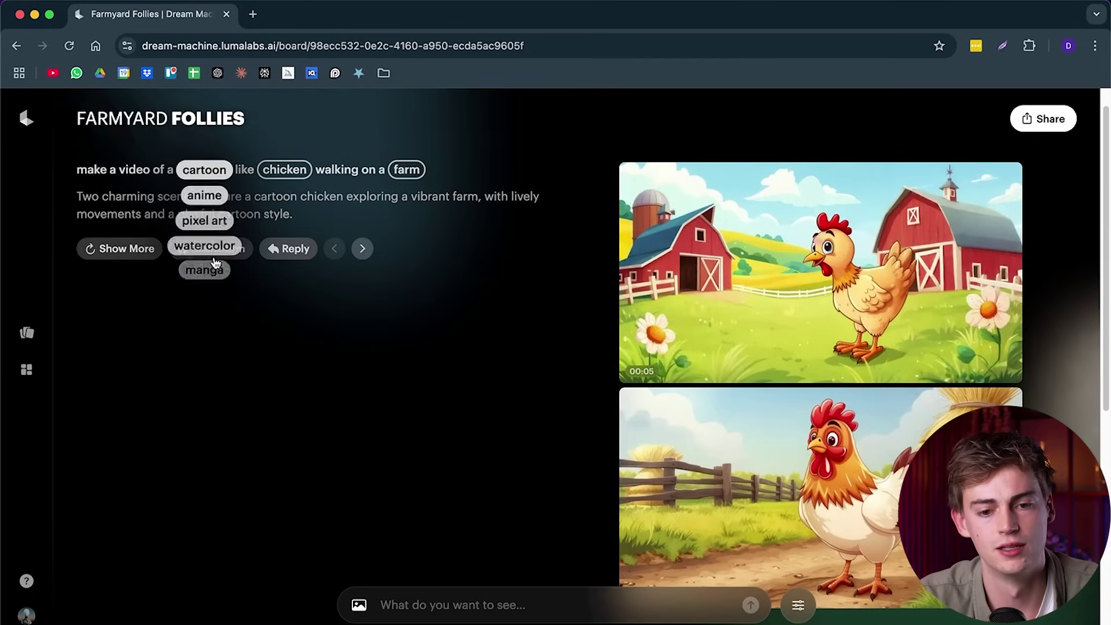
pyautogui.click(206, 221)
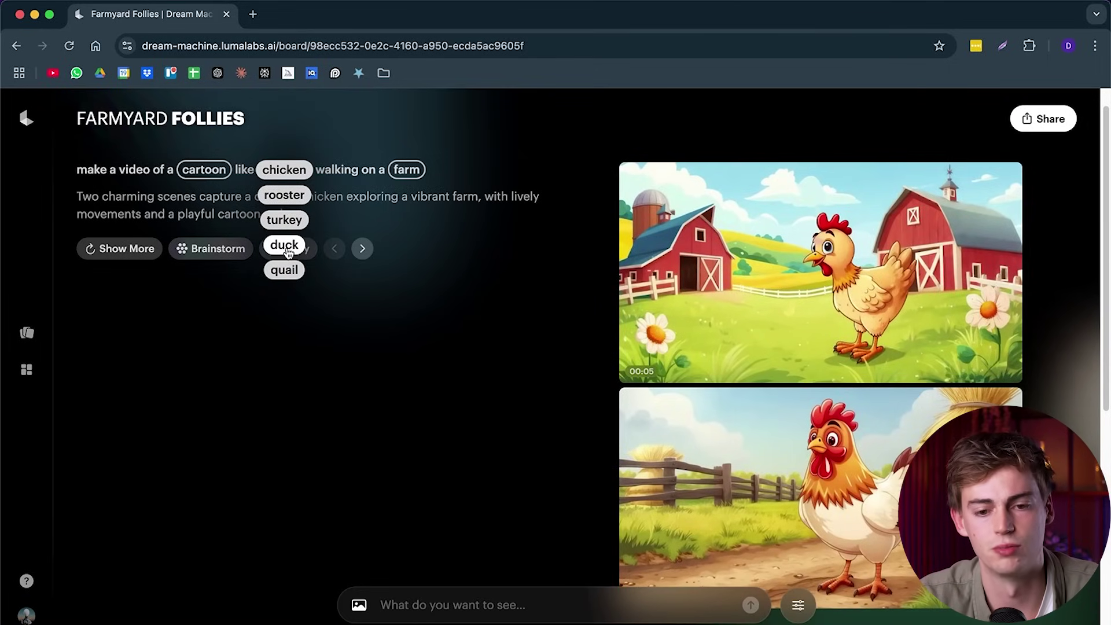
pyautogui.click(284, 245)
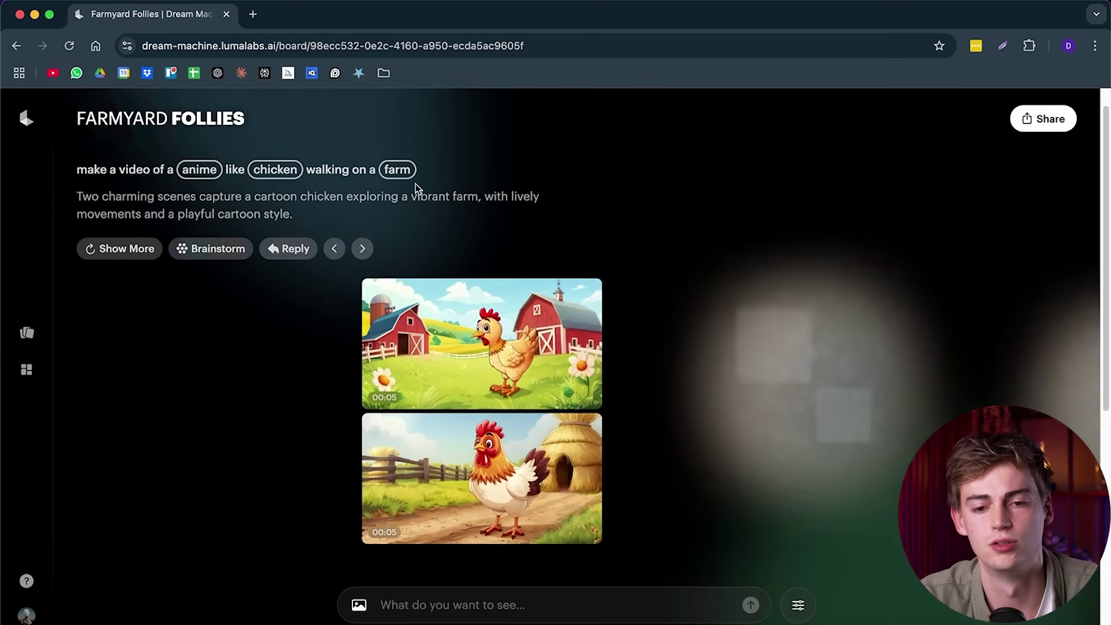
pyautogui.click(398, 170)
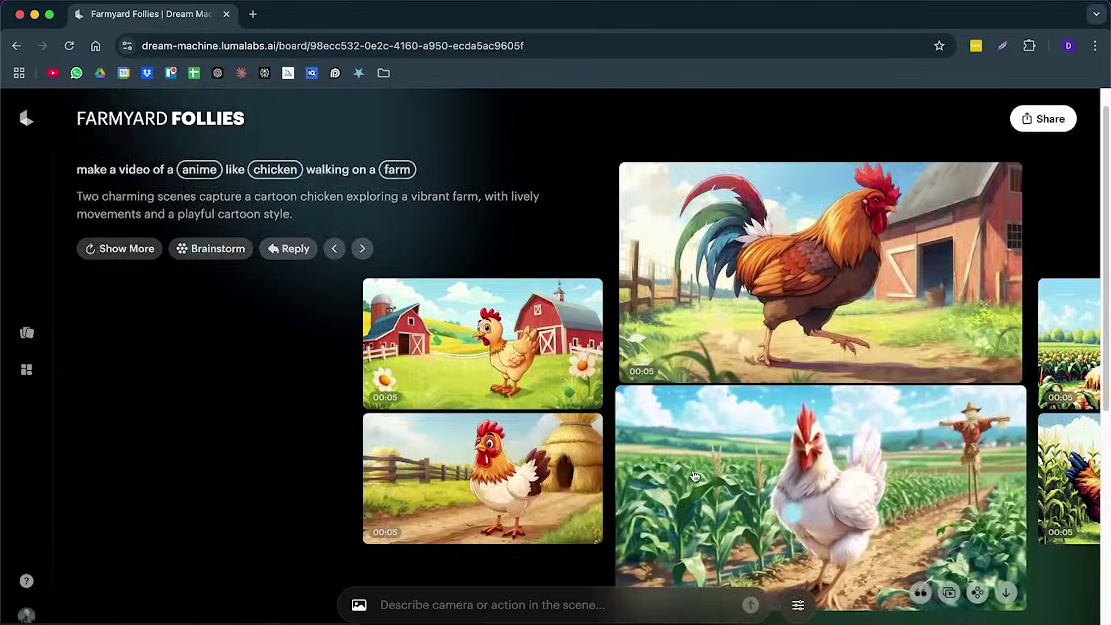
# Step: Review the white chicken cornfield and rooster-and-barn videos, then browse the board
pyautogui.click(694, 464)
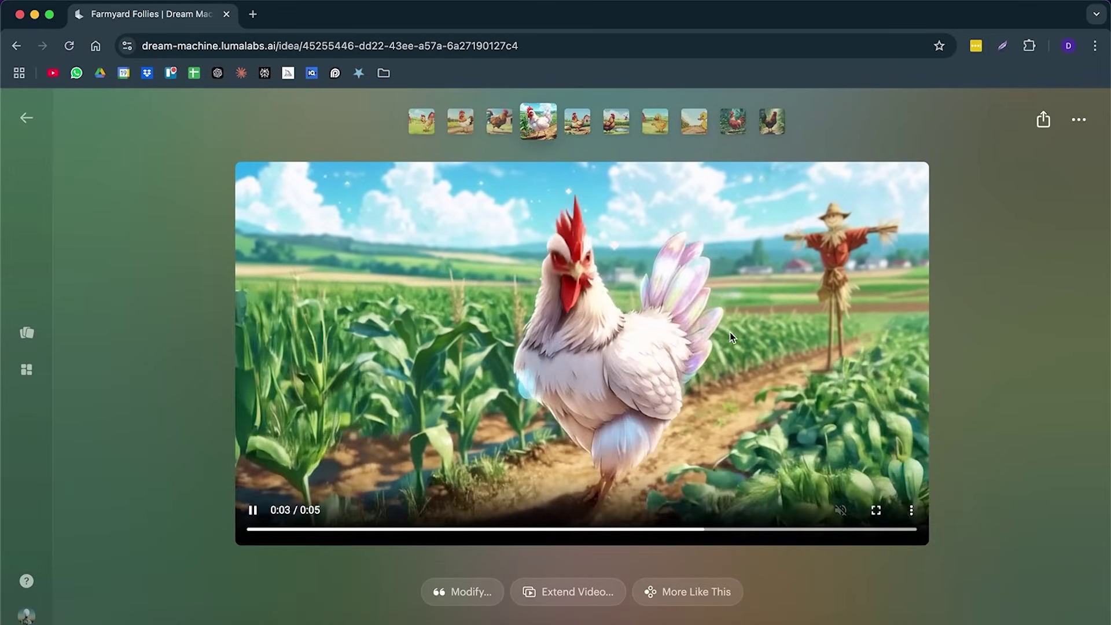
pyautogui.press('Escape')
pyautogui.click(810, 294)
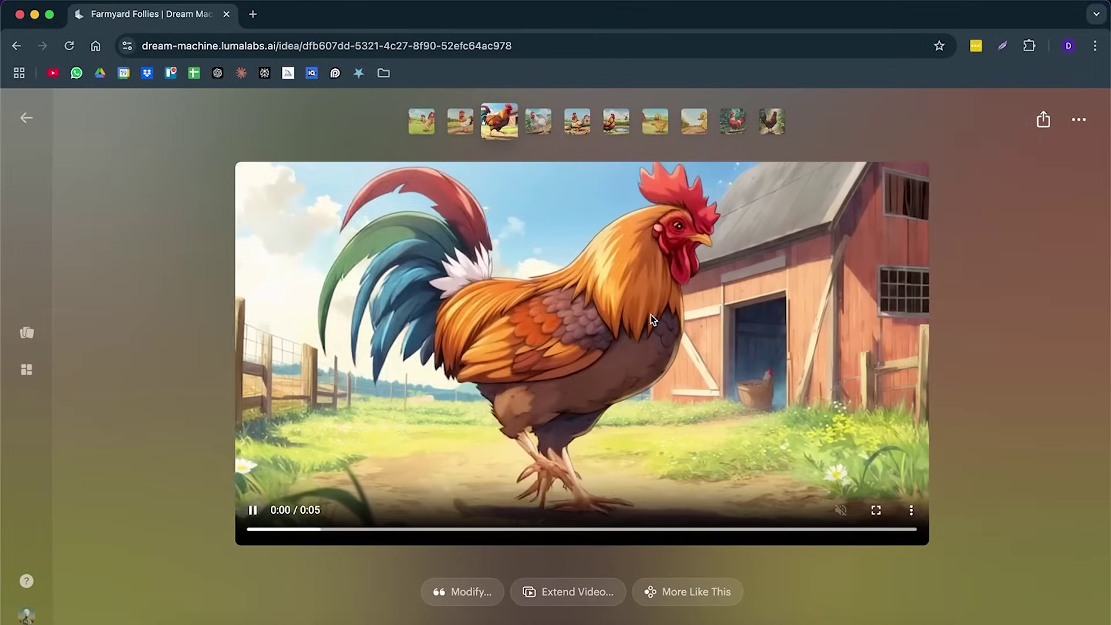
pyautogui.press('Escape')
pyautogui.hscroll(10, 787, 429)
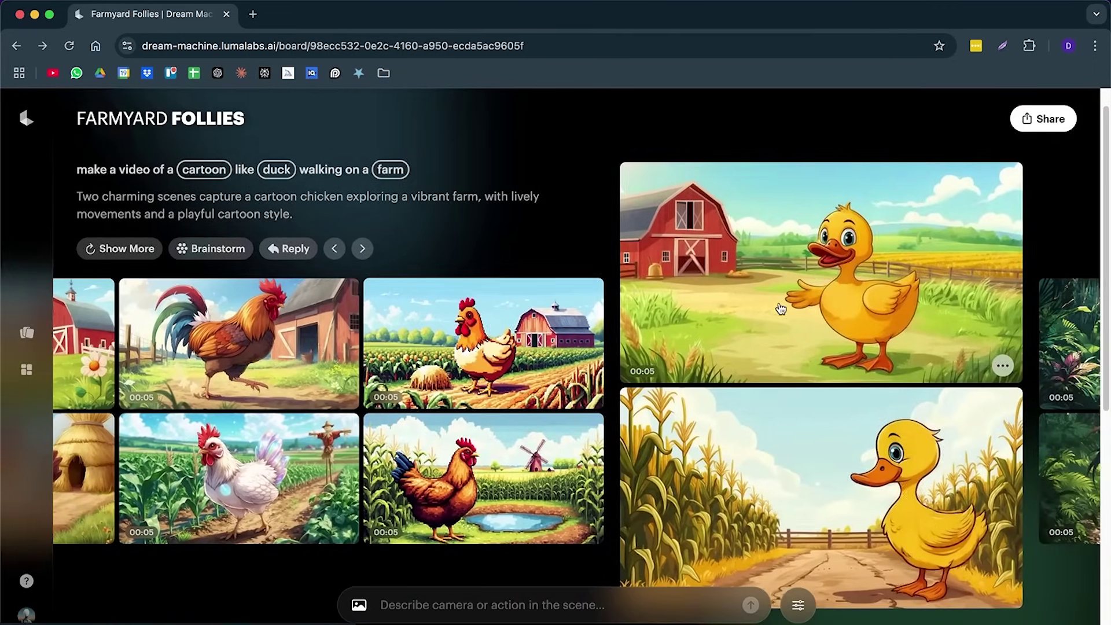
pyautogui.hscroll(5, 798, 442)
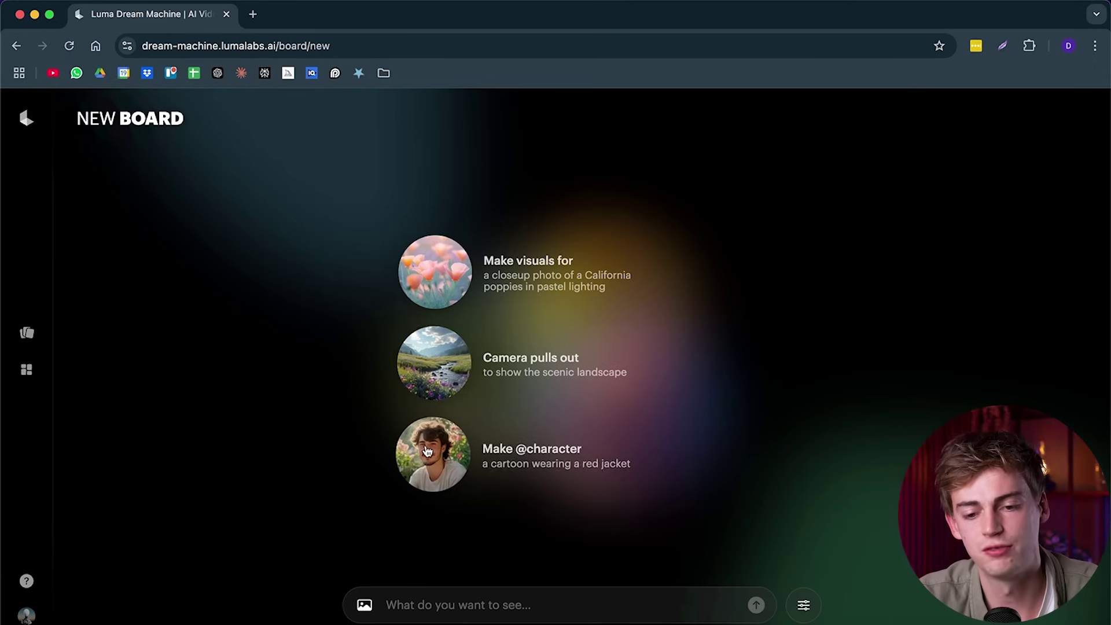
pyautogui.click(427, 451)
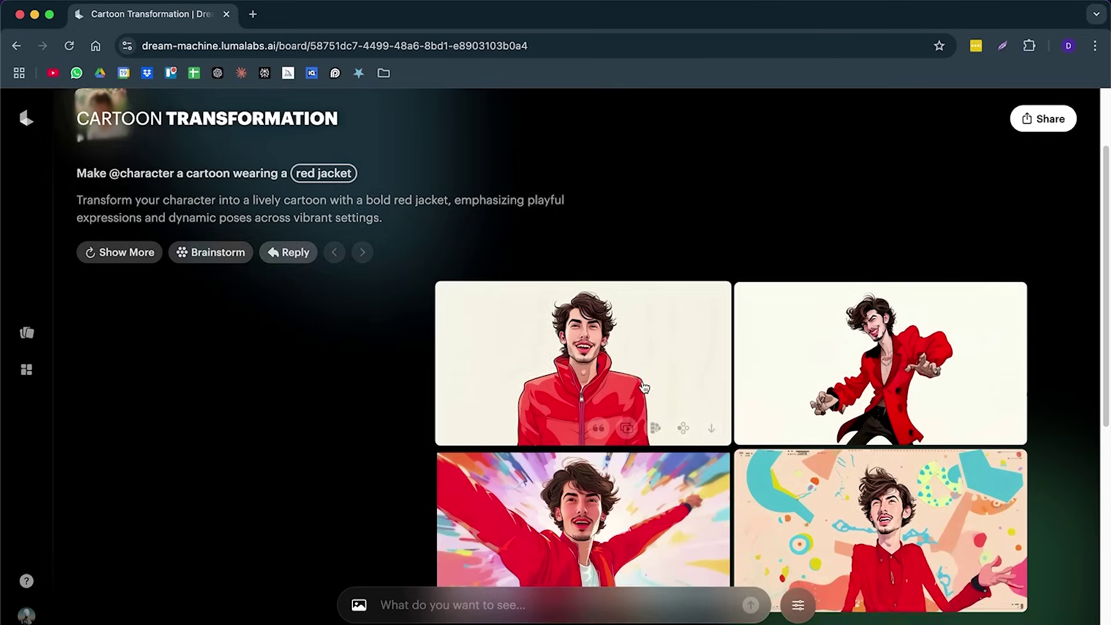
pyautogui.scroll(2, 575, 312)
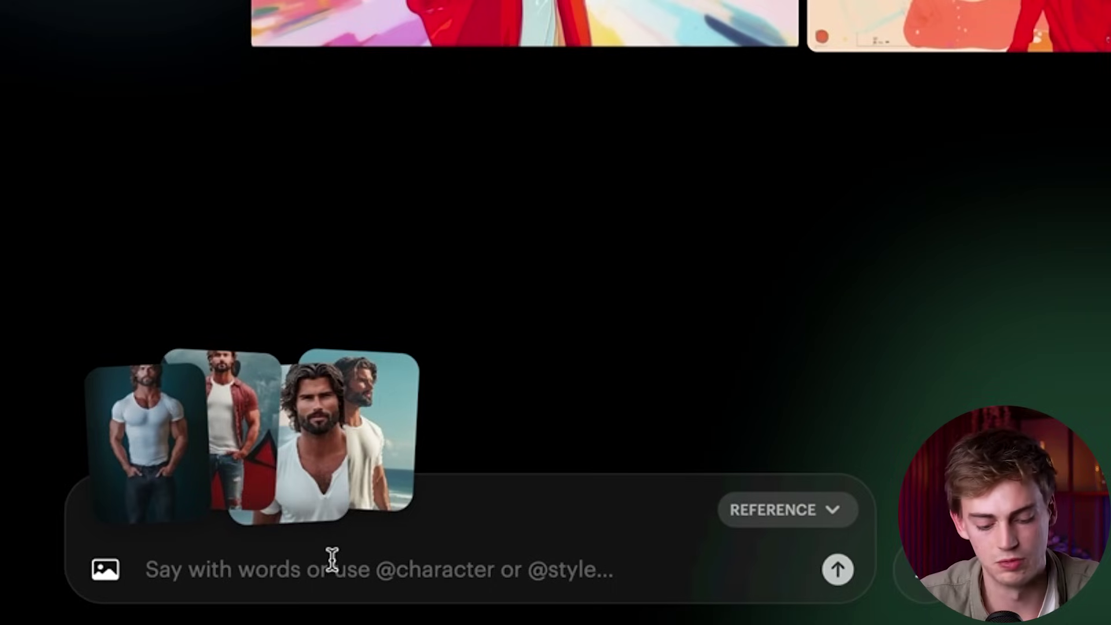
pyautogui.click(332, 558)
pyautogui.write('@')
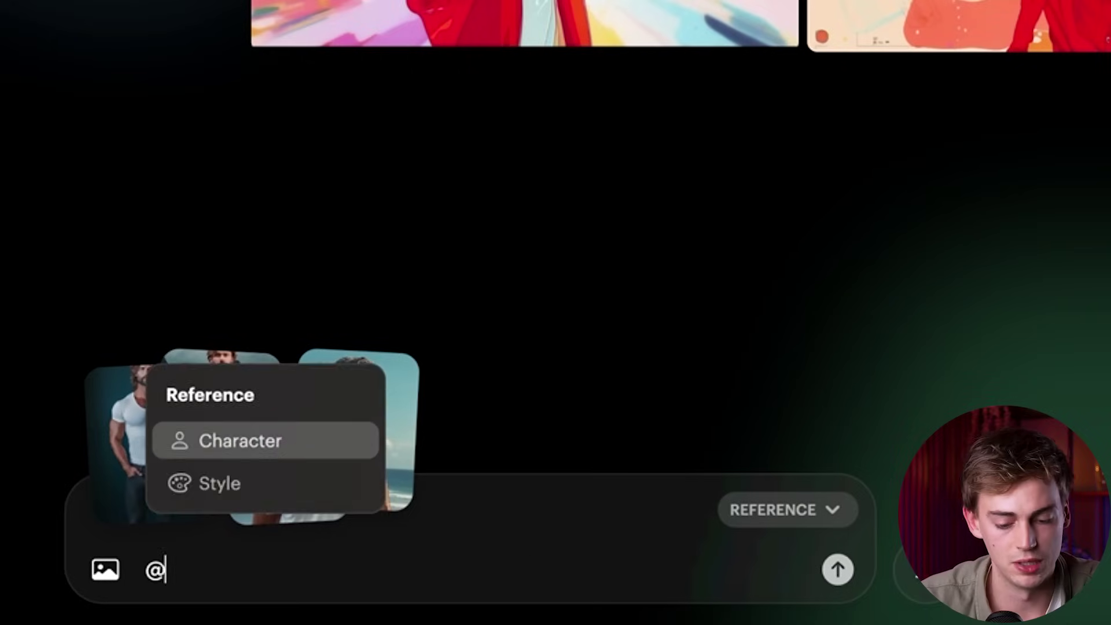
pyautogui.write('character ca')
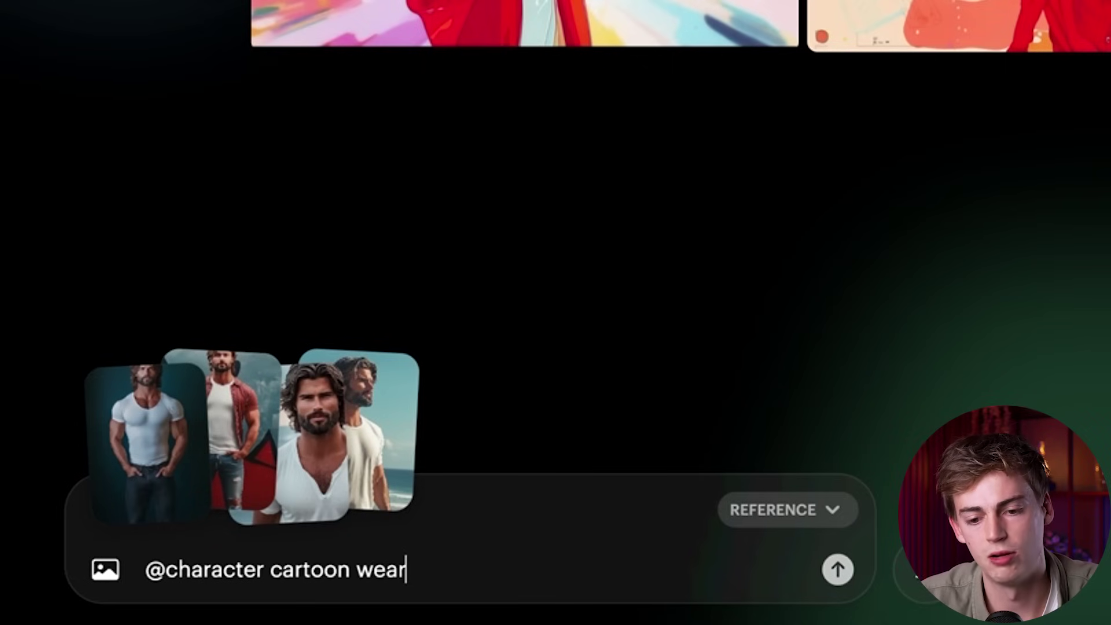
pyautogui.write('rt')
pyautogui.press('Return')
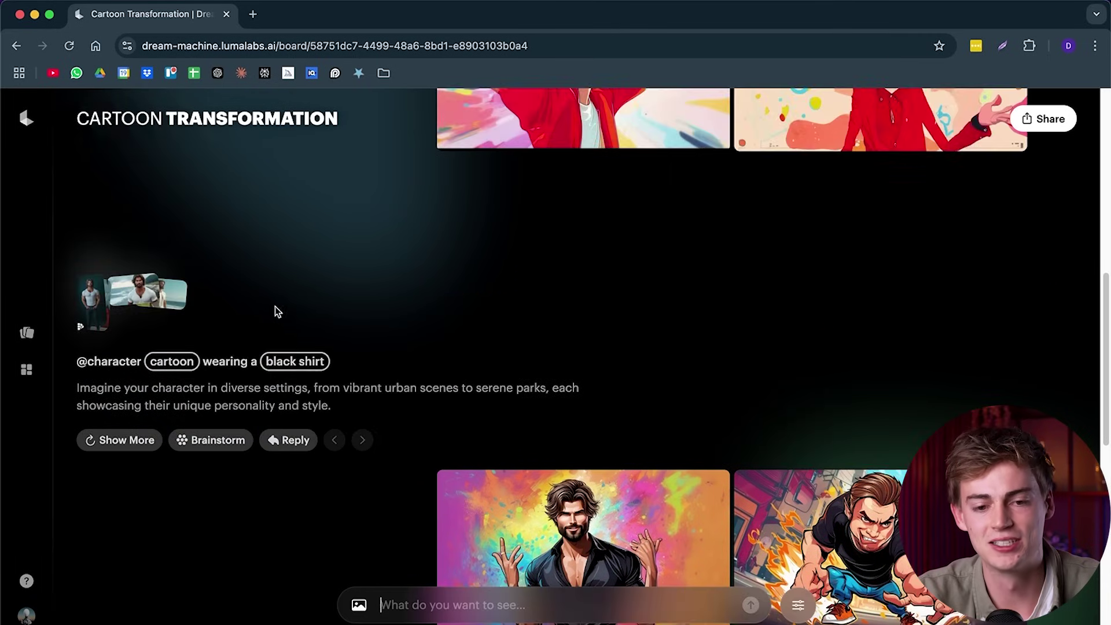
# Step: View the first cartoon image, then open the guitarist cartoon image full size
pyautogui.scroll(-4, 275, 311)
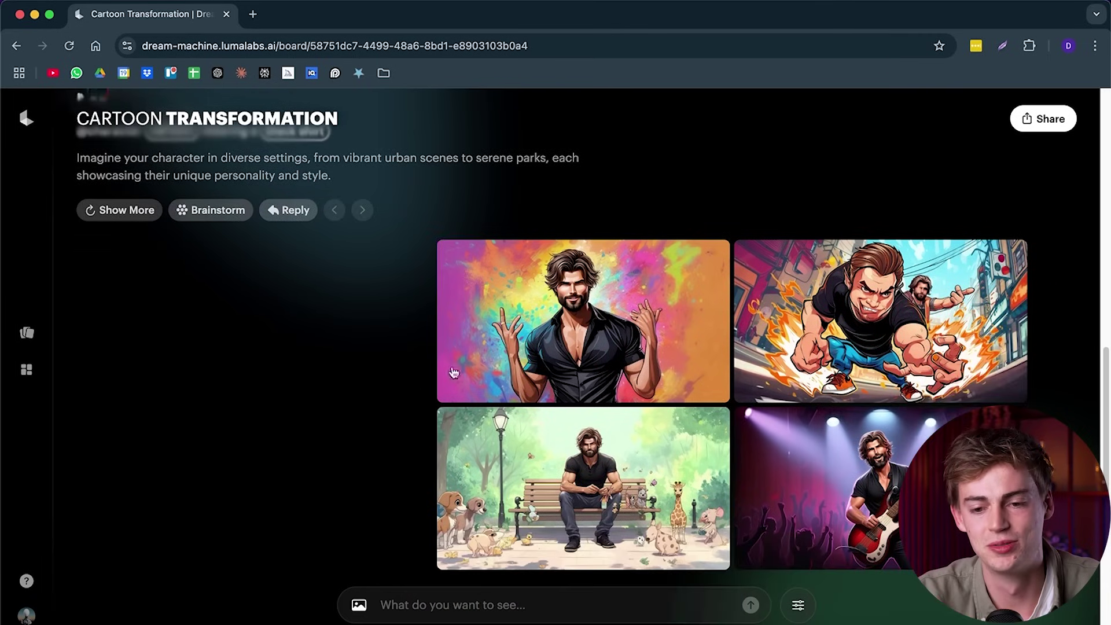
pyautogui.click(723, 396)
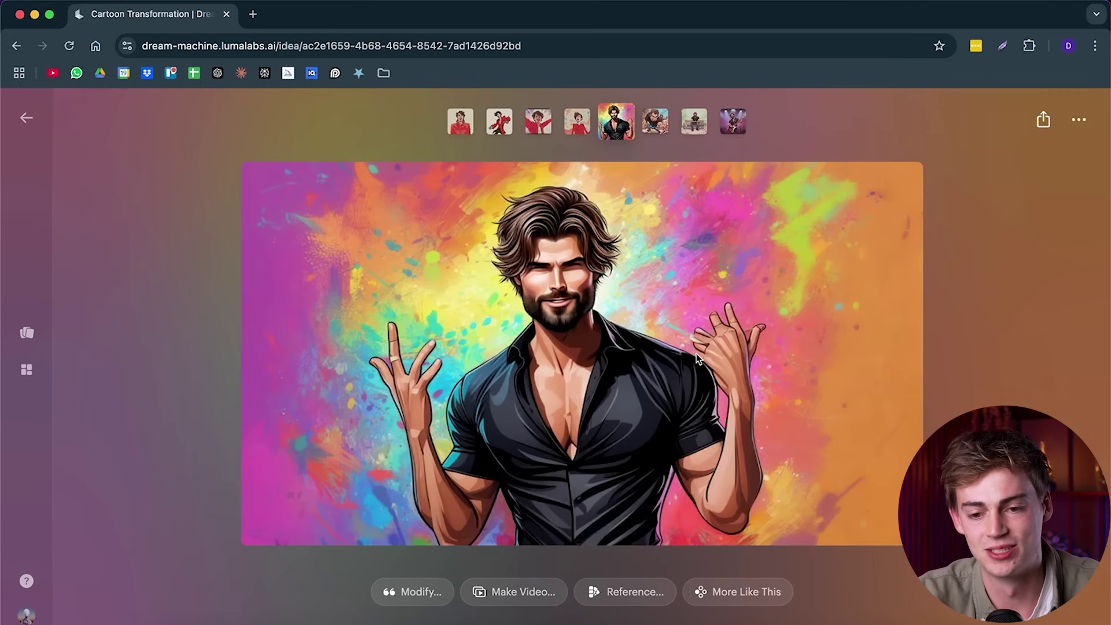
pyautogui.press('Escape')
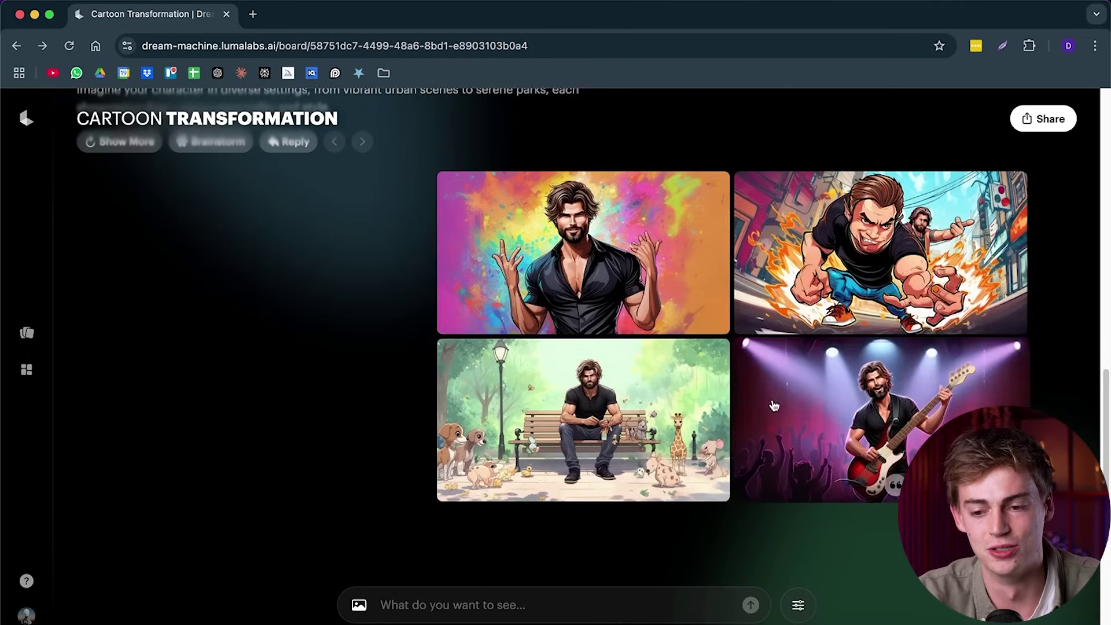
pyautogui.click(848, 428)
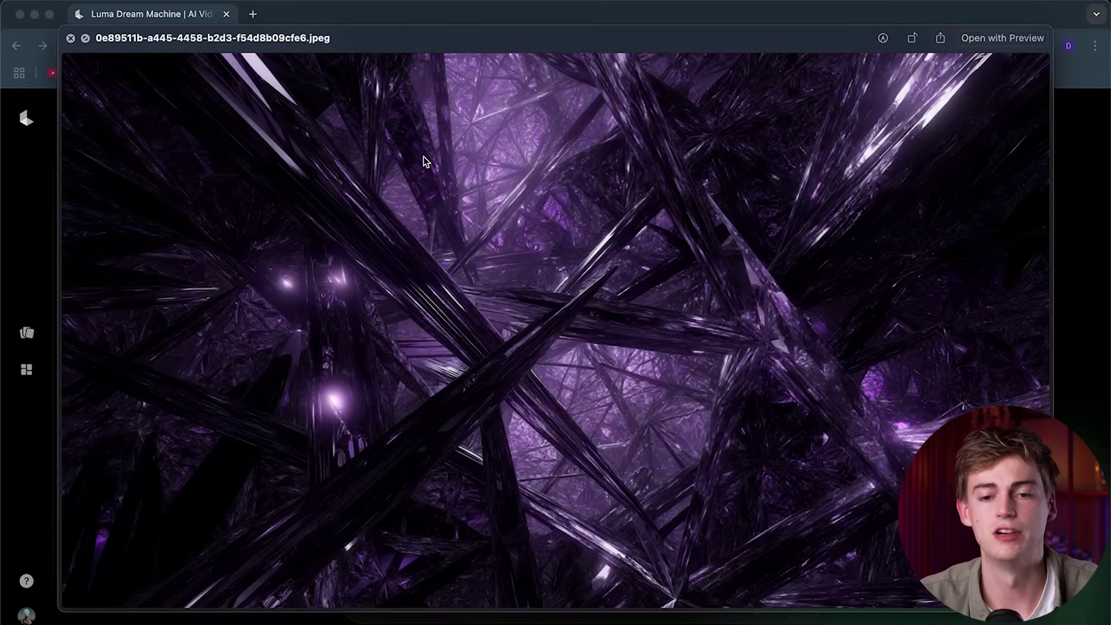
# Step: Preview the green crystal JPEG in Quick Look, then close the preview
pyautogui.press('Down')
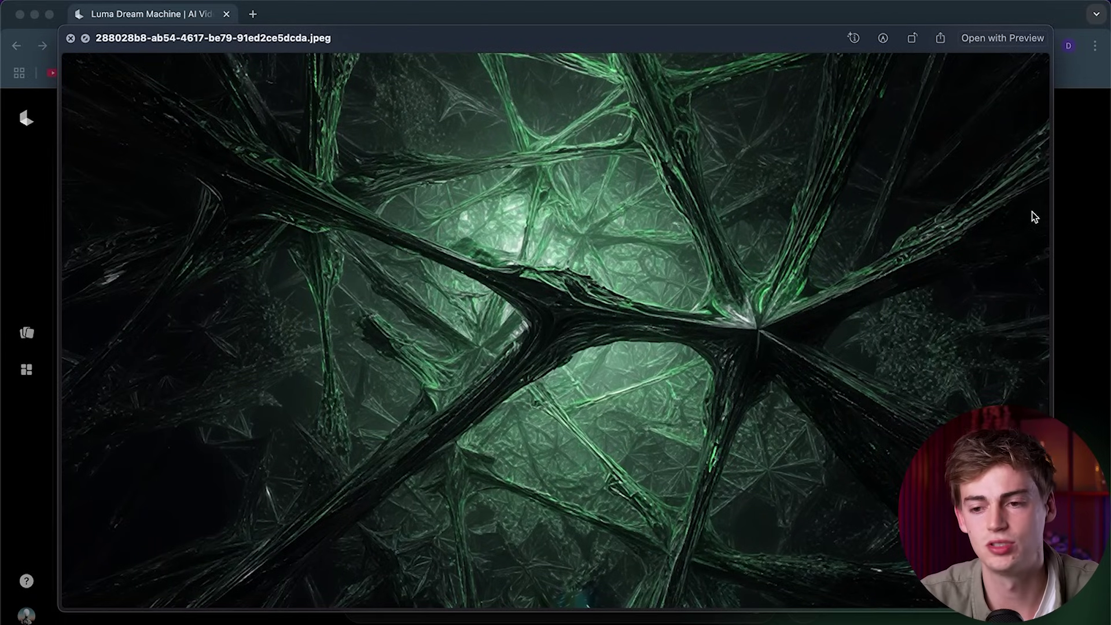
pyautogui.press('space')
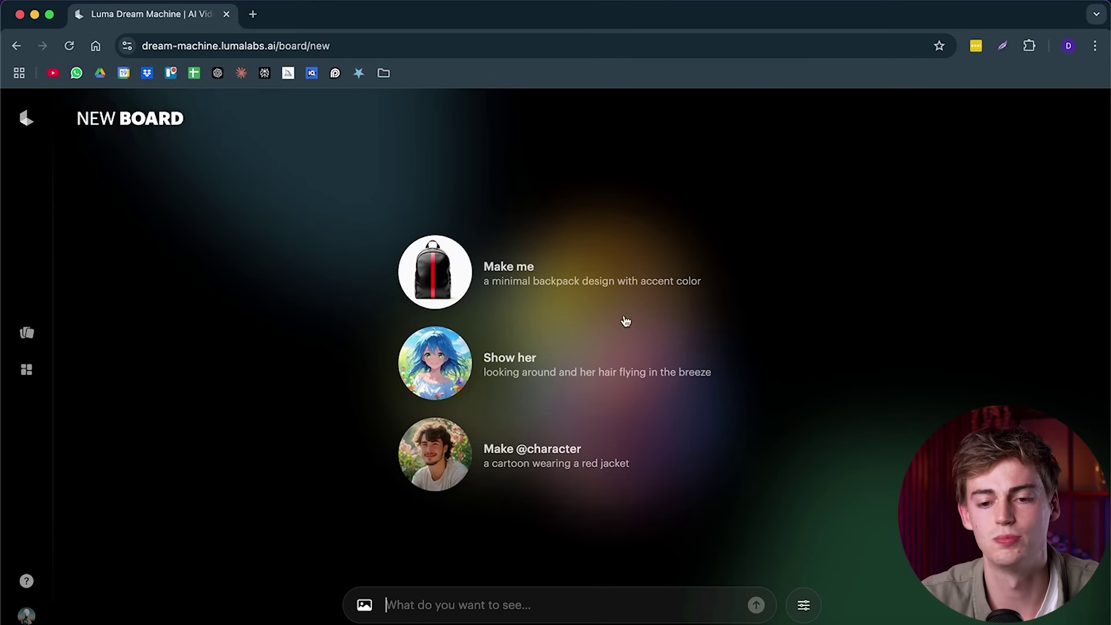
# Step: Generate a video using the purple and green crystal JPEGs as keyframes
pyautogui.click(365, 605)
pyautogui.click(421, 249)
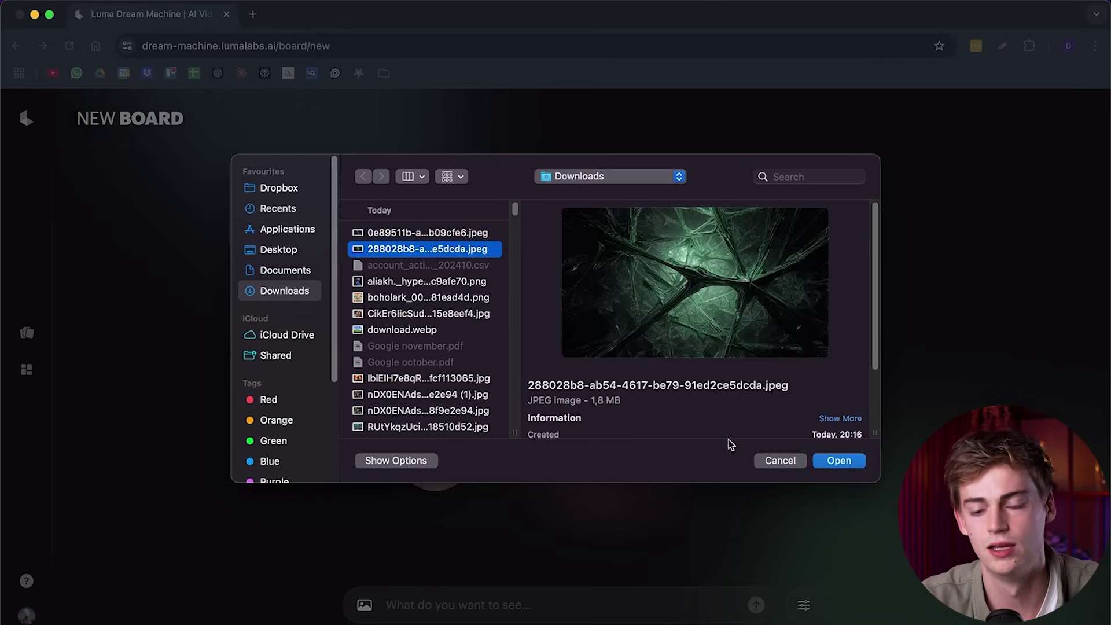
pyautogui.click(458, 234)
pyautogui.click(842, 461)
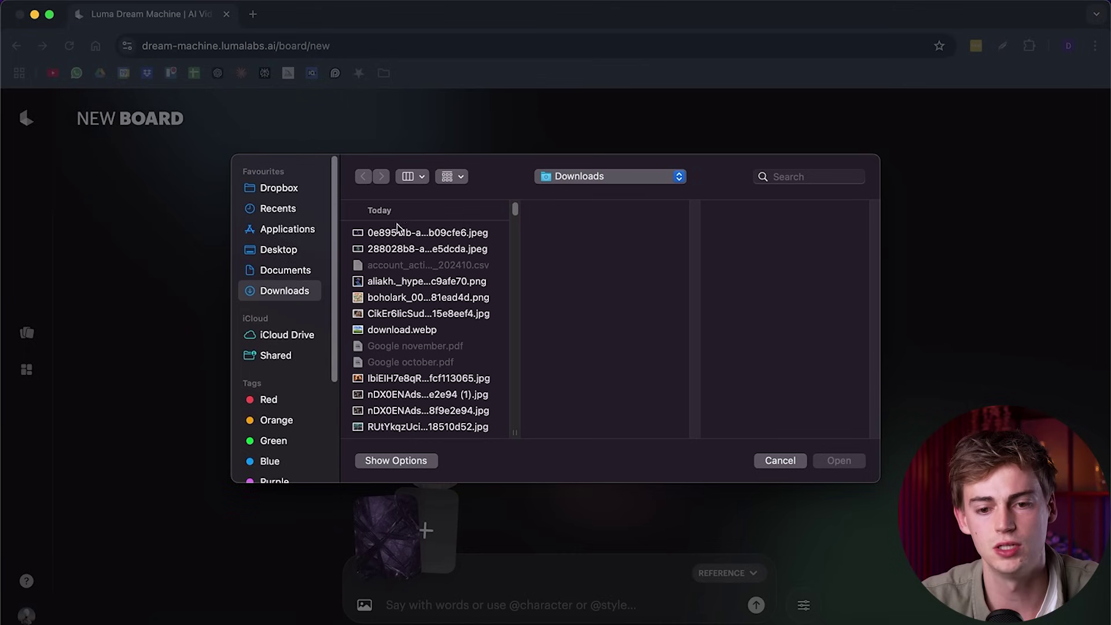
pyautogui.click(403, 253)
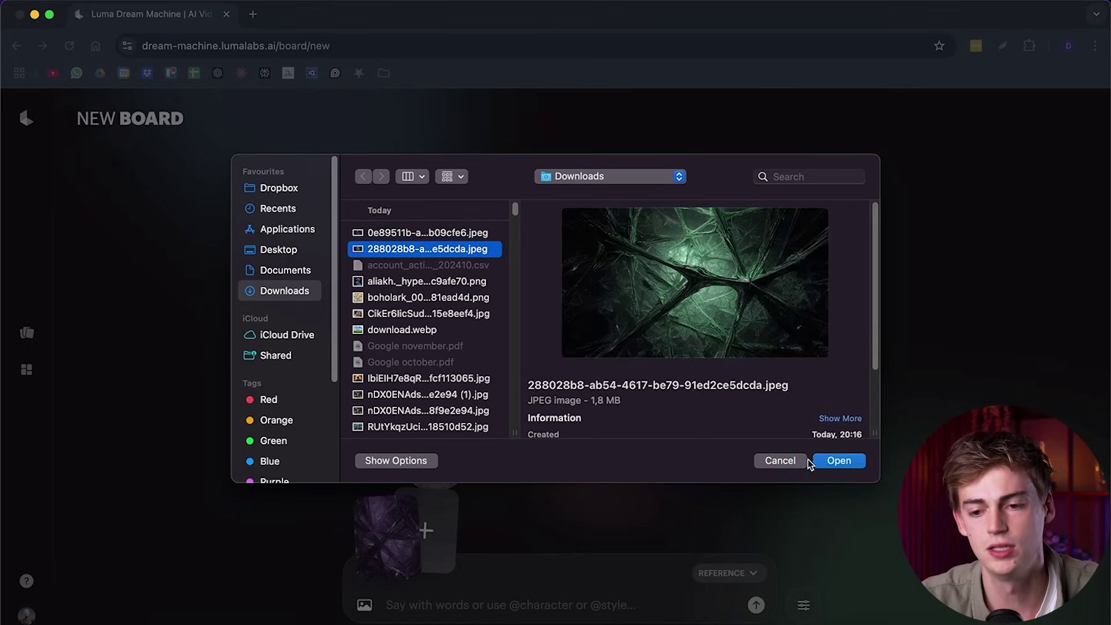
pyautogui.click(838, 460)
pyautogui.click(728, 572)
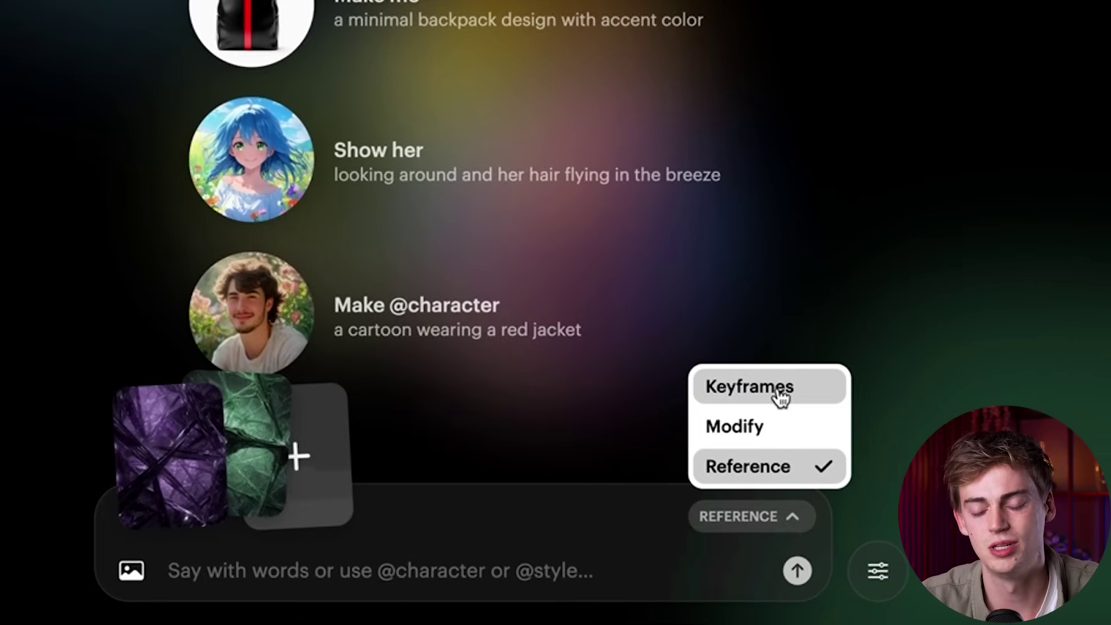
pyautogui.click(772, 401)
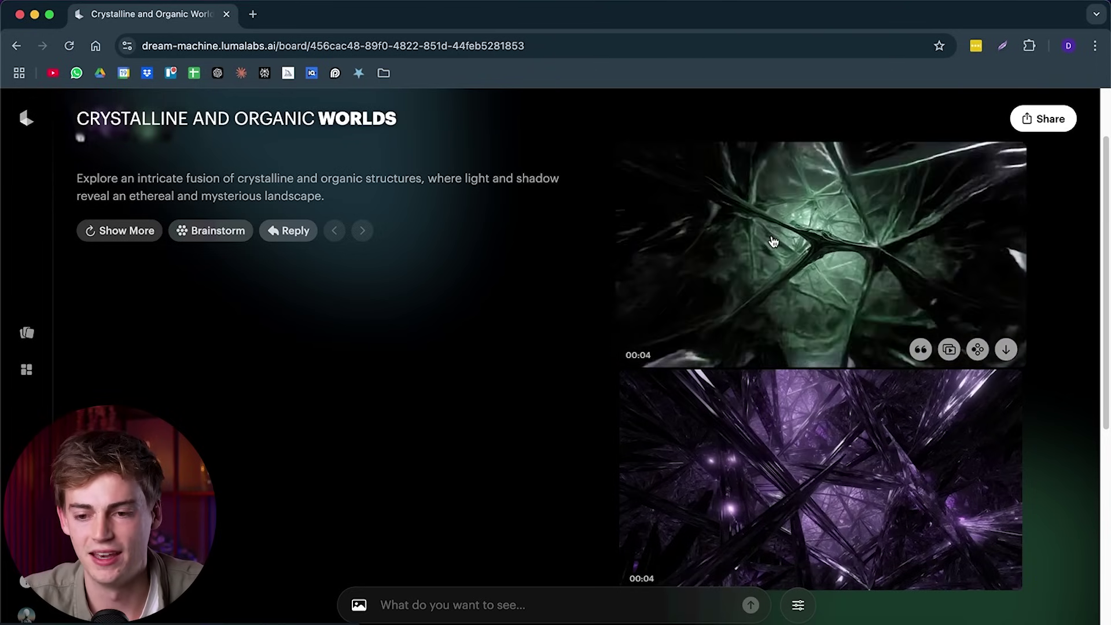
# Step: Extend the top crystal video to an 8-second clip
pyautogui.moveTo(761, 469)
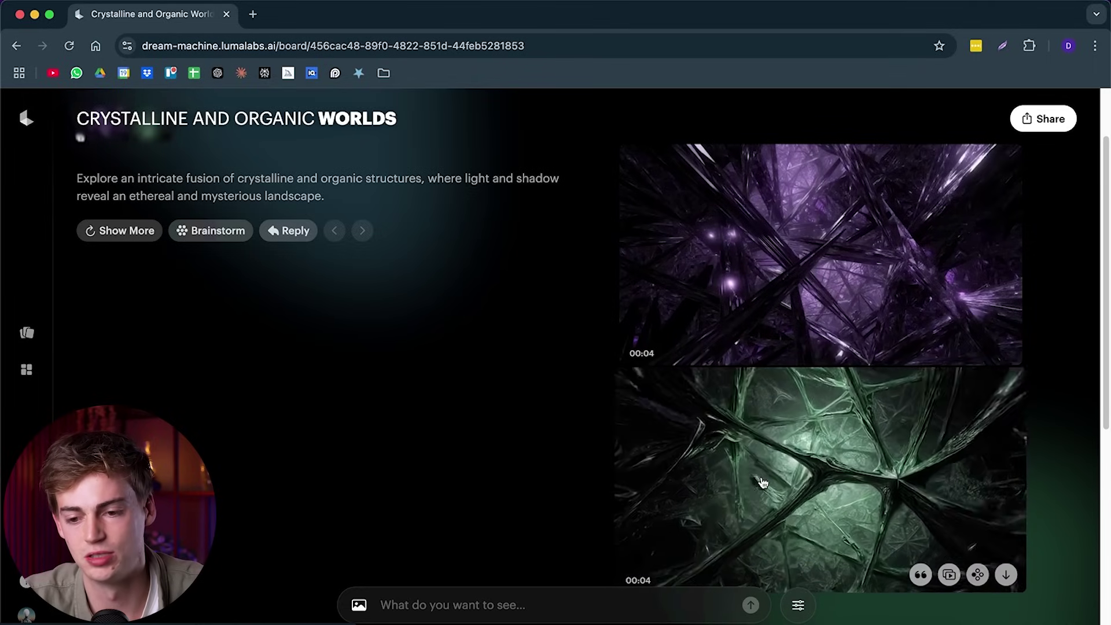
pyautogui.moveTo(939, 330)
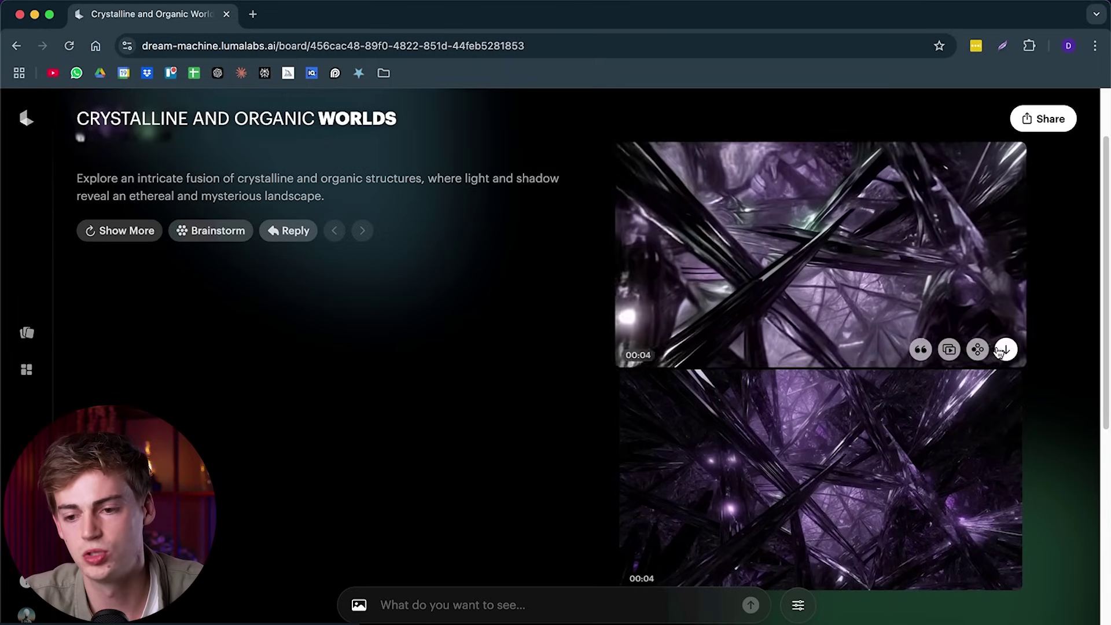
pyautogui.click(947, 350)
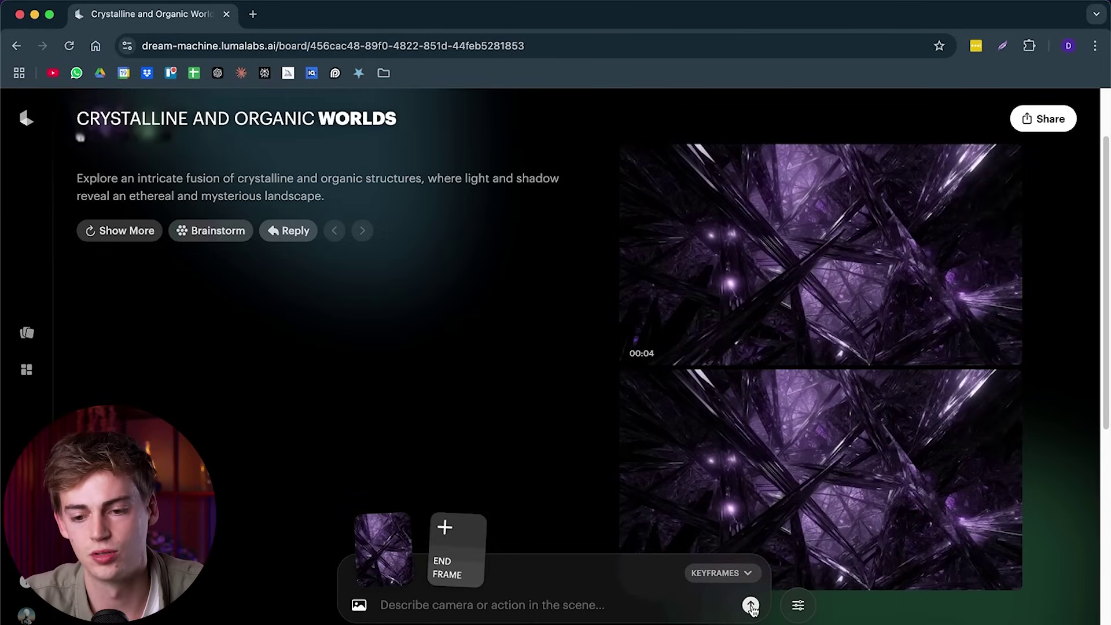
pyautogui.click(750, 605)
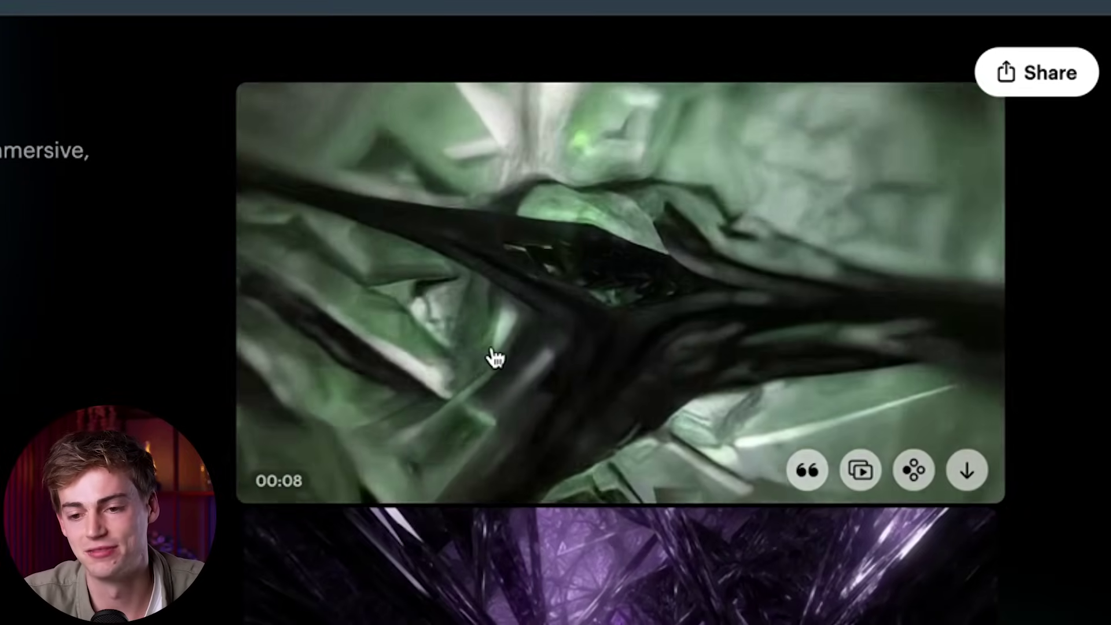
# Step: Generate a 4-second video from the purple and green keyframes with the prompt 'loop'
pyautogui.scroll(-5, 491, 379)
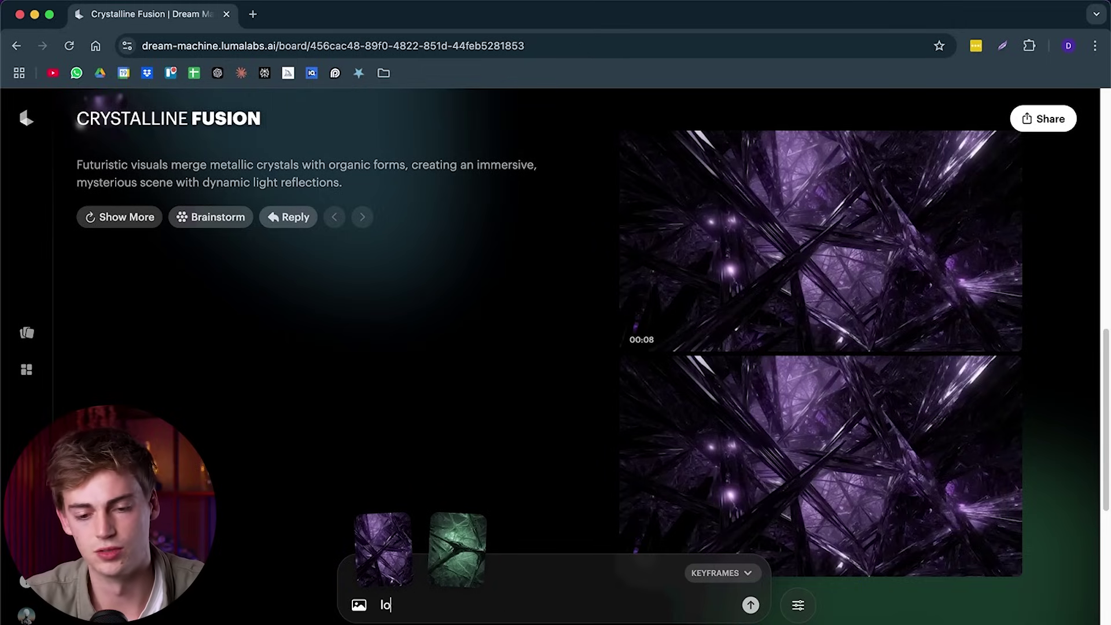
pyautogui.press('Return')
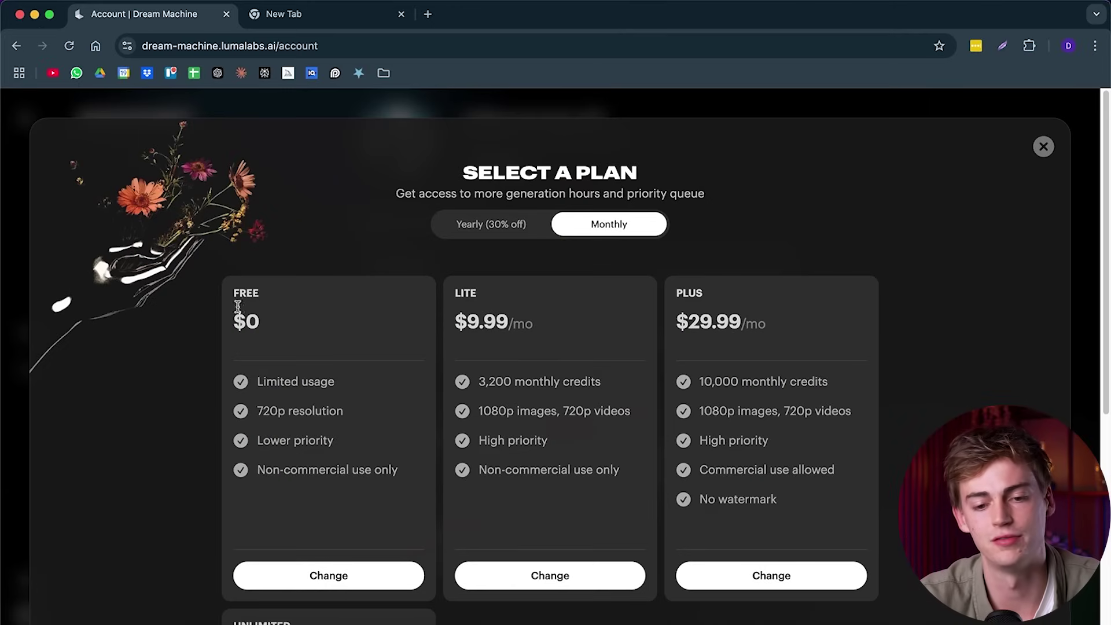
# Step: Browse the Free, Lite, Plus and Unlimited plan cards and select the Unlimited $94.99/mo price
pyautogui.scroll(-2, 328, 312)
pyautogui.scroll(-1, 316, 363)
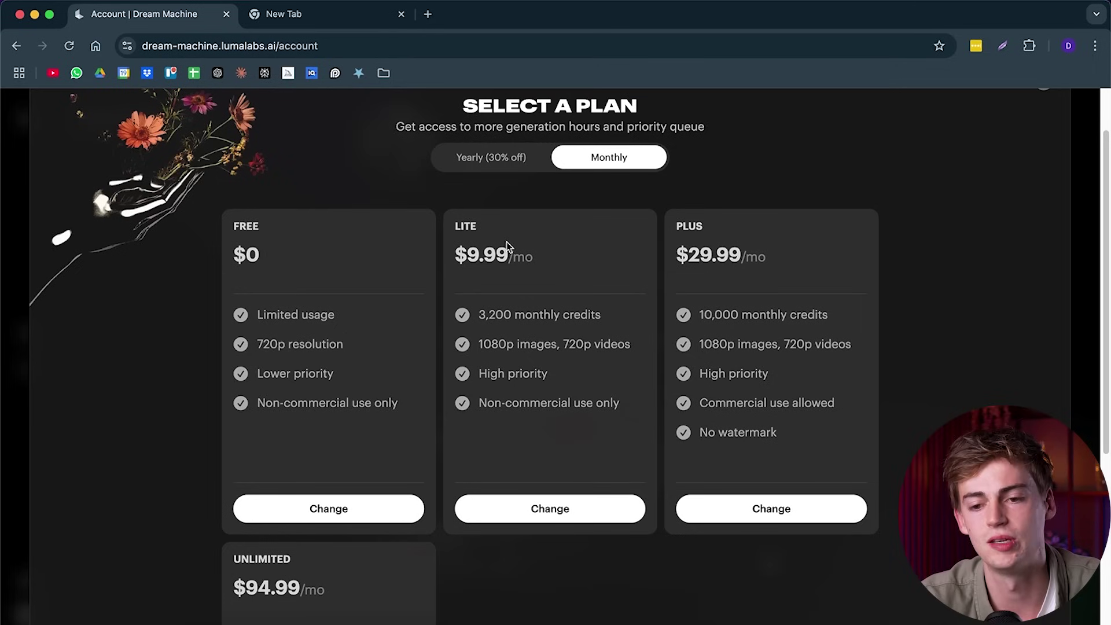
pyautogui.scroll(-5, 665, 313)
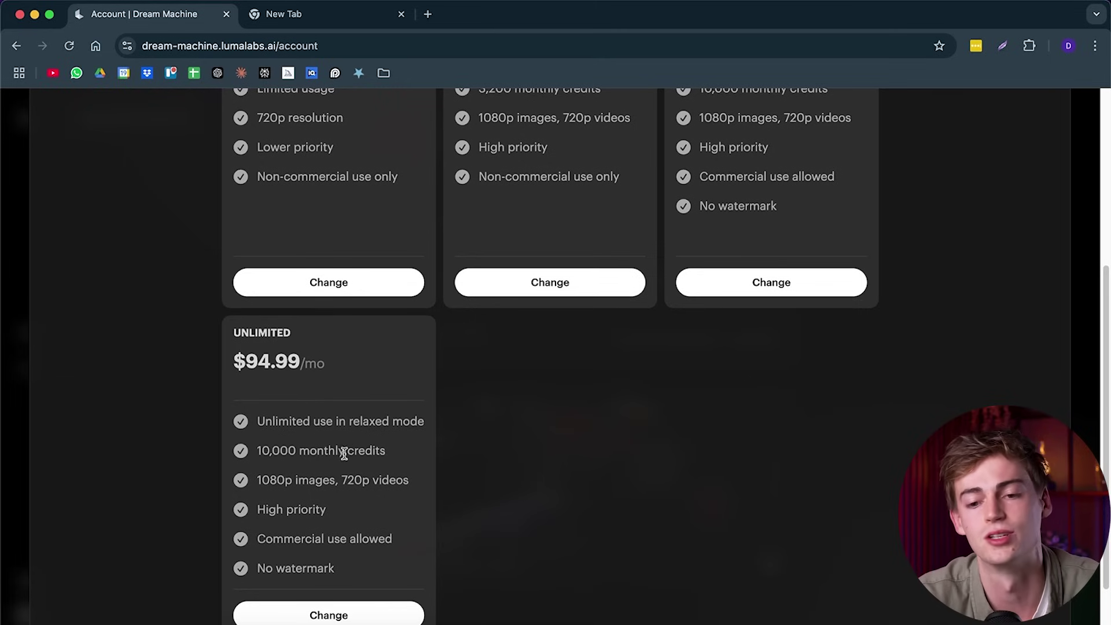
pyautogui.scroll(3, 581, 489)
pyautogui.scroll(-1, 463, 496)
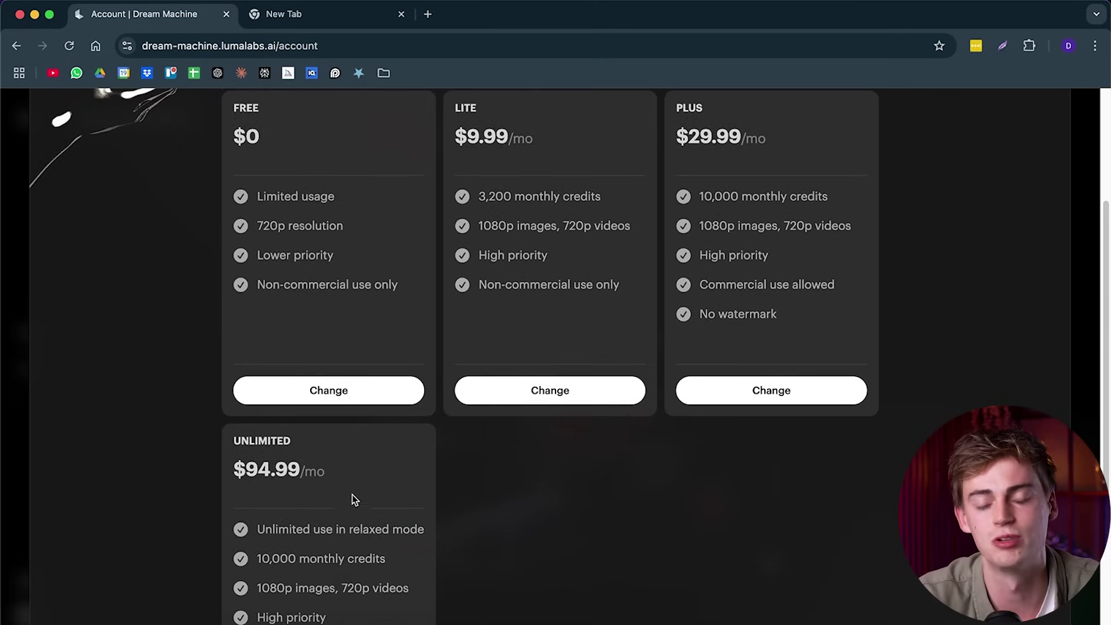
pyautogui.scroll(4, 675, 338)
pyautogui.moveTo(677, 298); pyautogui.dragTo(723, 327)
pyautogui.scroll(-5, 434, 409)
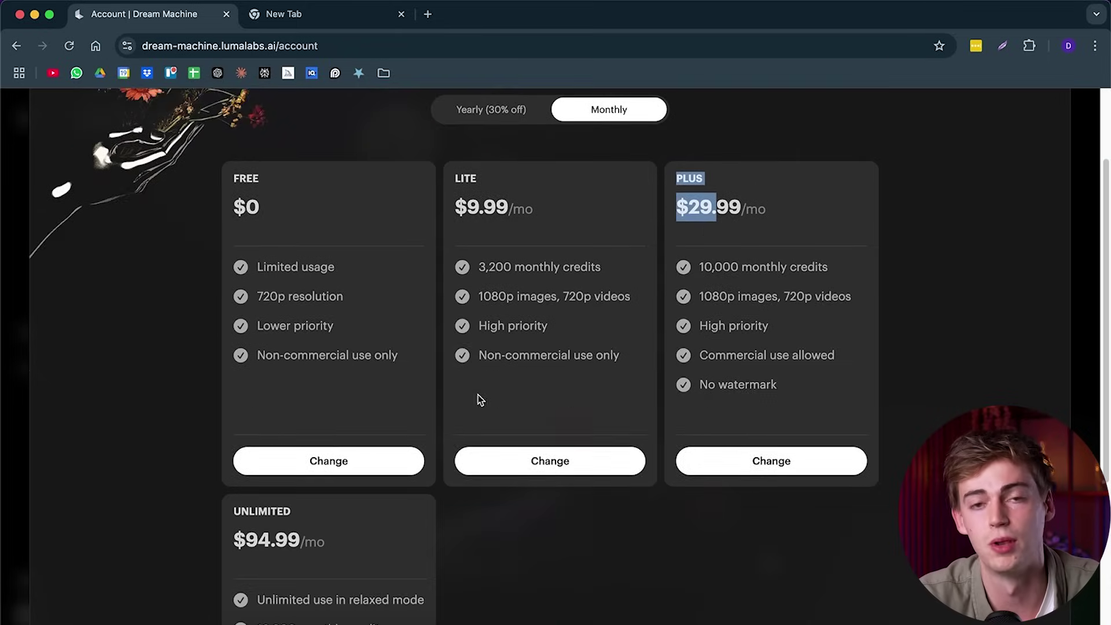
pyautogui.tripleClick(266, 354)
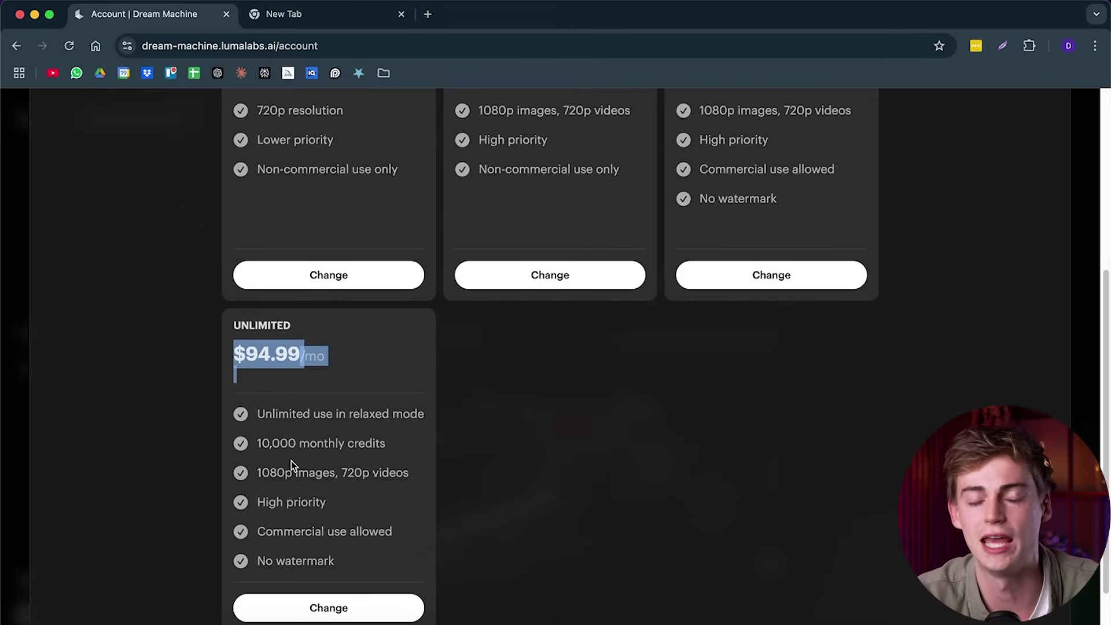